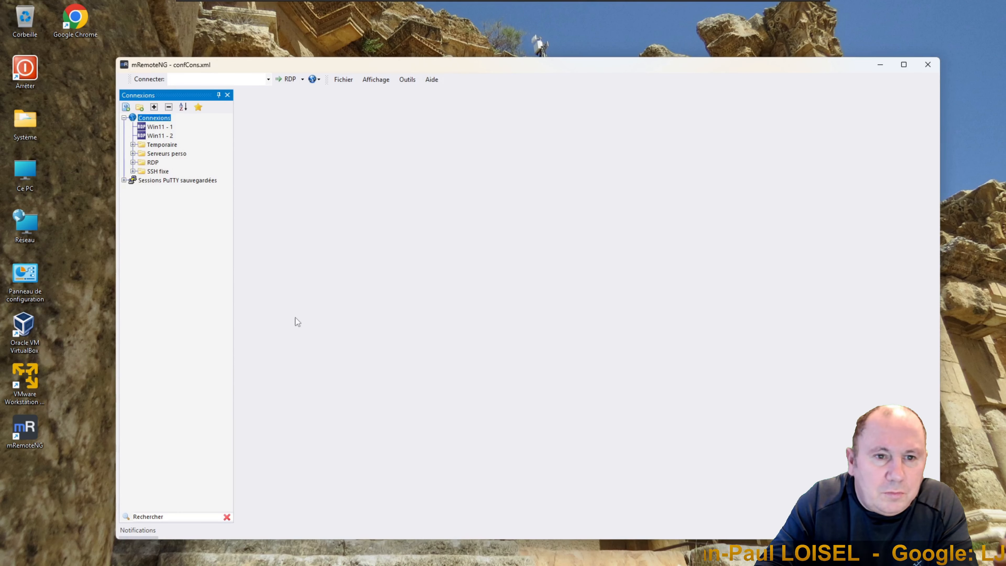
Open RDP sessions to Win11 - 1 and Win11 - 2 from the Connexions tree
left_click_drag(324, 62, 319, 41)
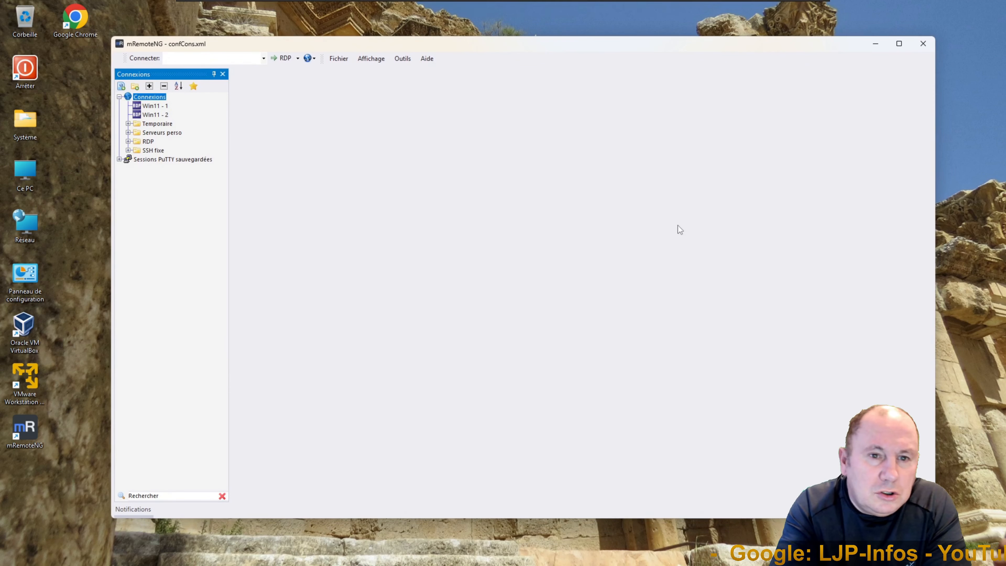
double_click(160, 106)
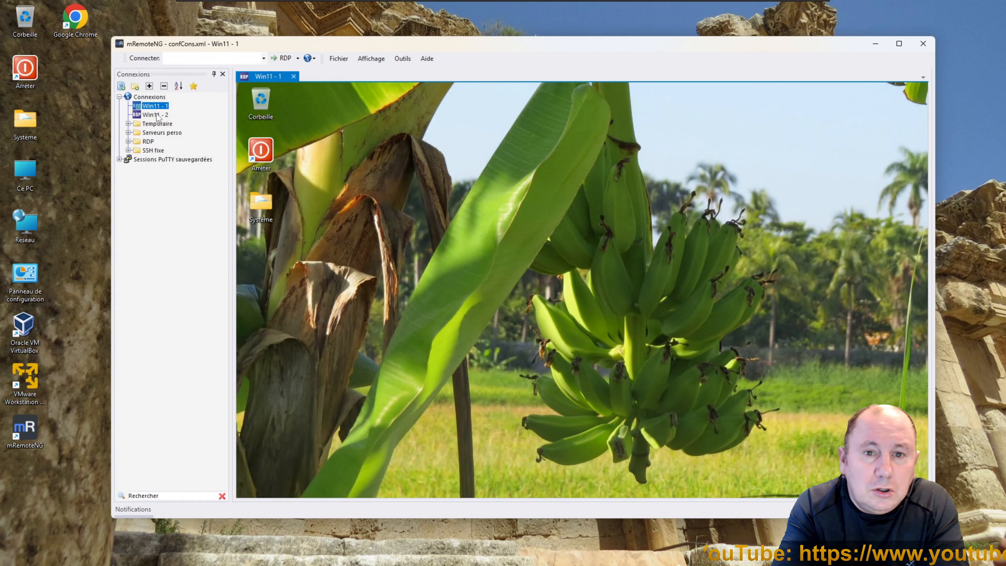
left_click(157, 115)
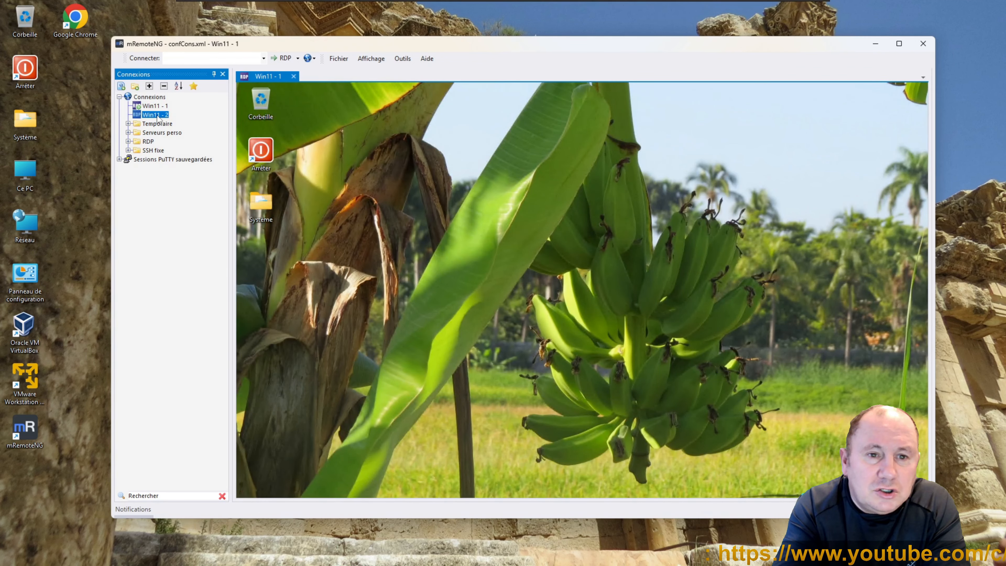
double_click(157, 115)
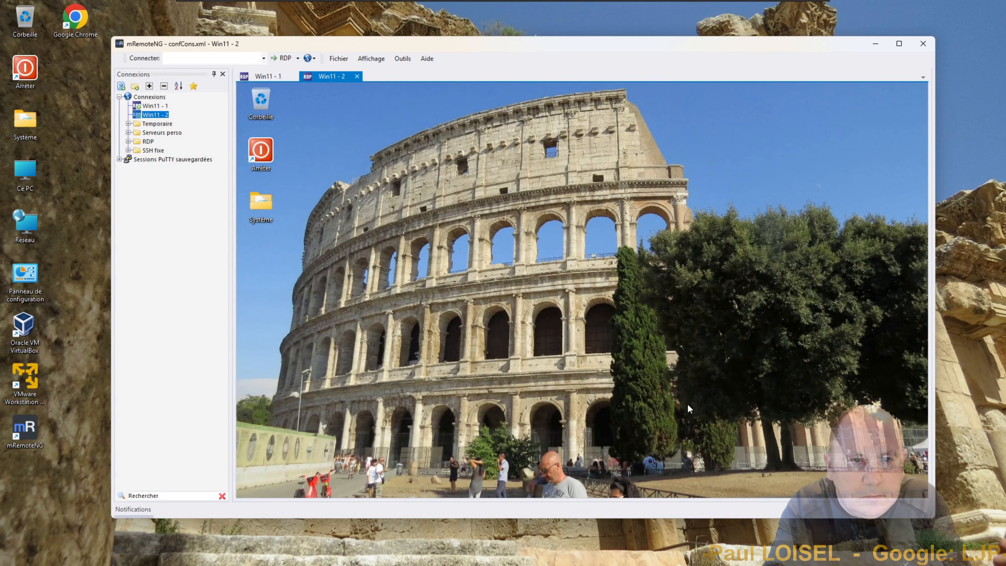
Switch to the Win11 - 1 session tab
left_click(269, 77)
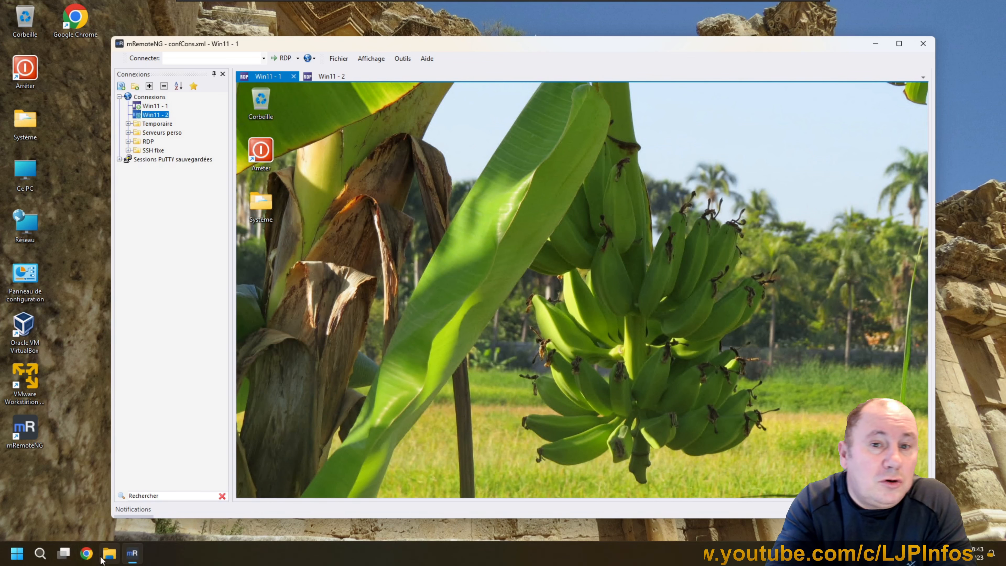
Open File Explorer and browse to the network location \\192.168.1.240
left_click(102, 556)
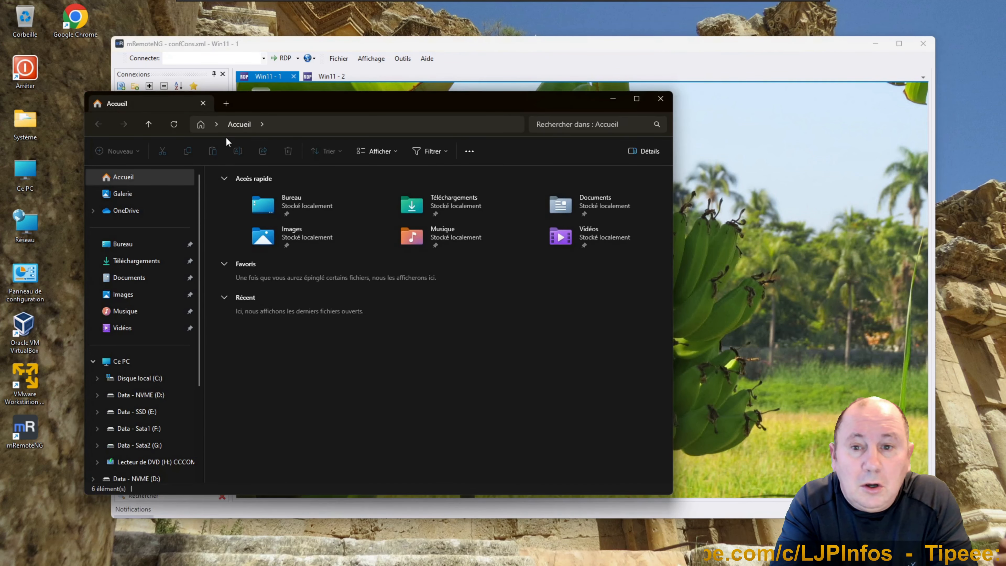
left_click_drag(314, 115, 293, 179)
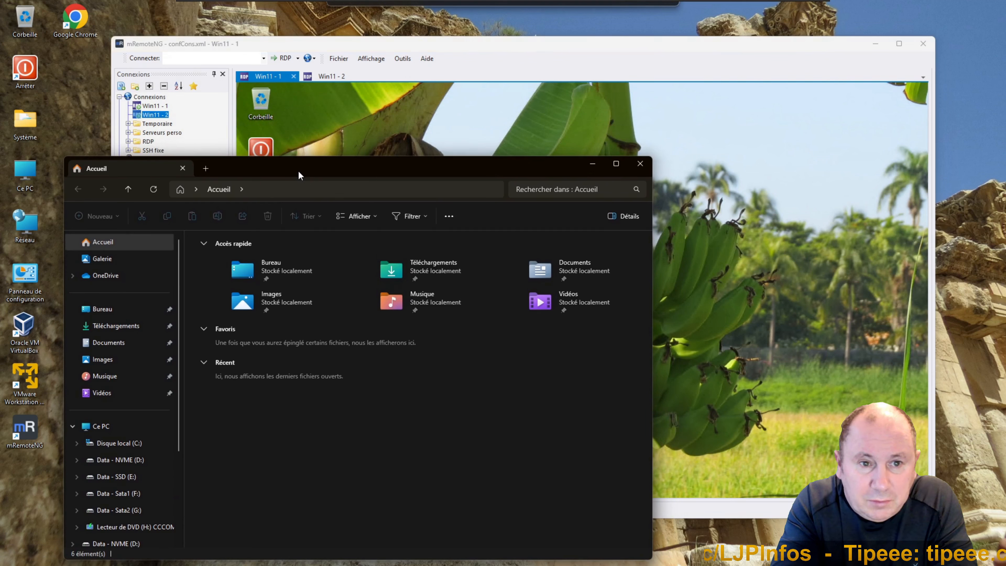
left_click(296, 190)
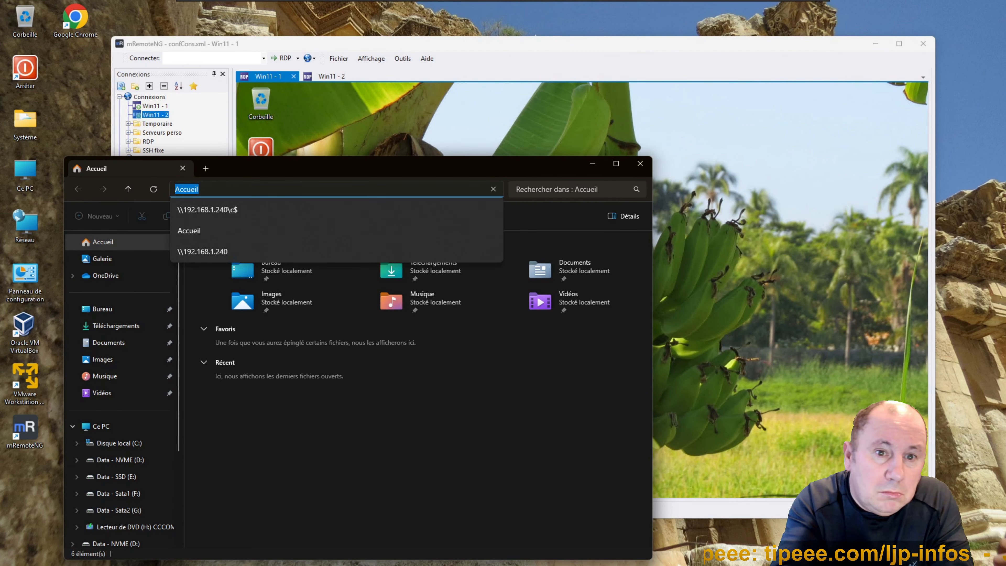
type("\\\\1")
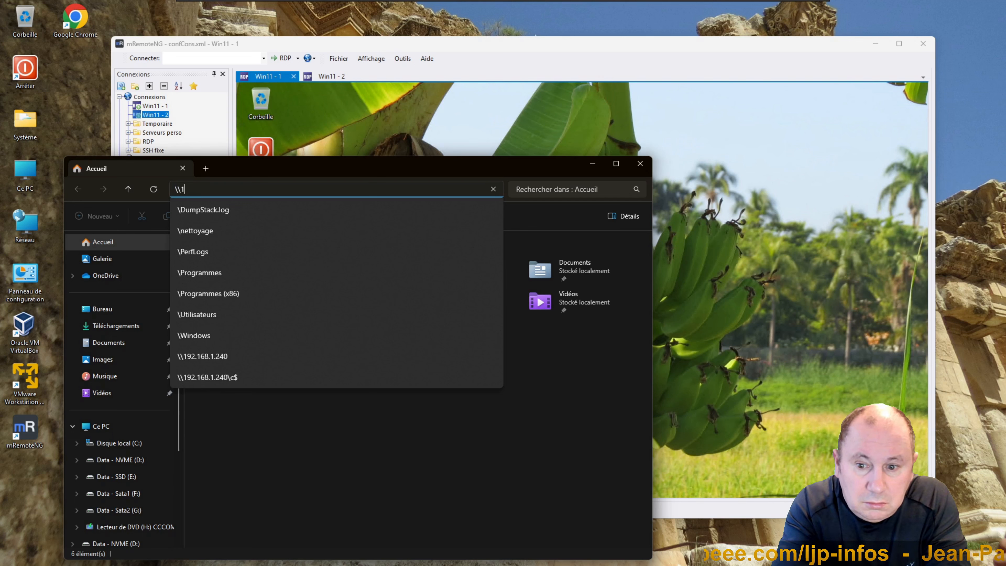
type("92.168.1.2")
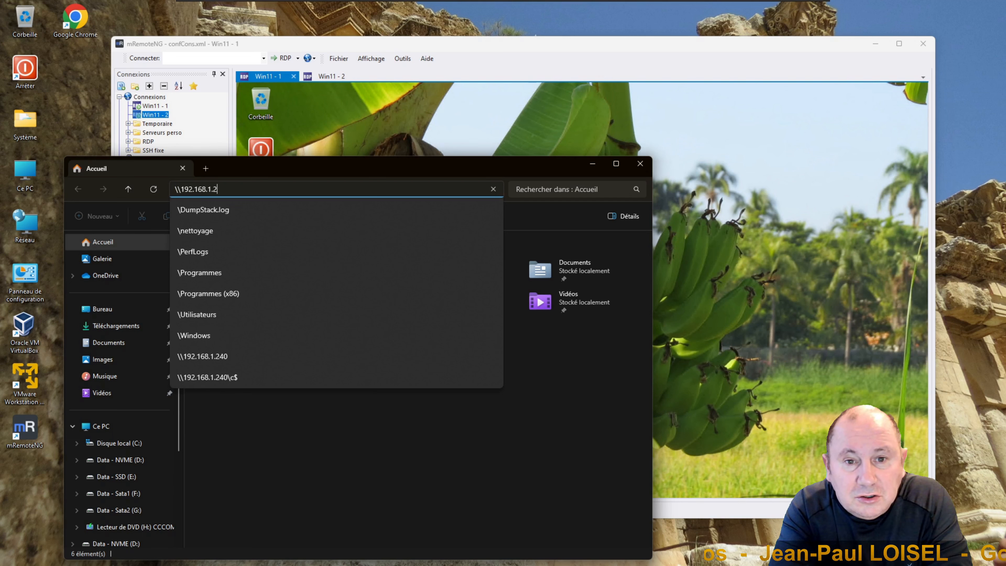
type("40")
key("Return")
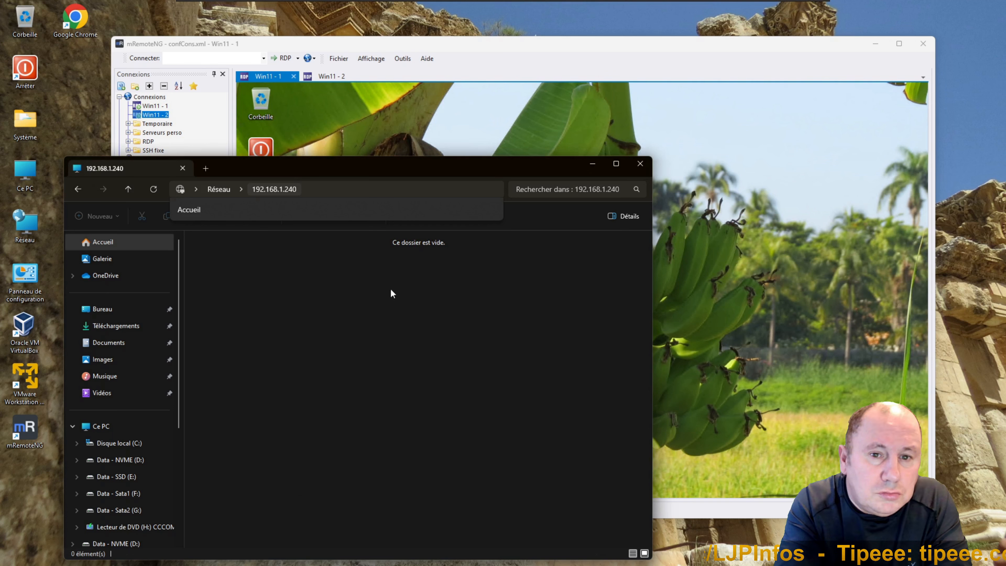
Open the \\192.168.1.240\c$ administrative share from the address-bar suggestion
left_click(314, 192)
left_click(314, 192)
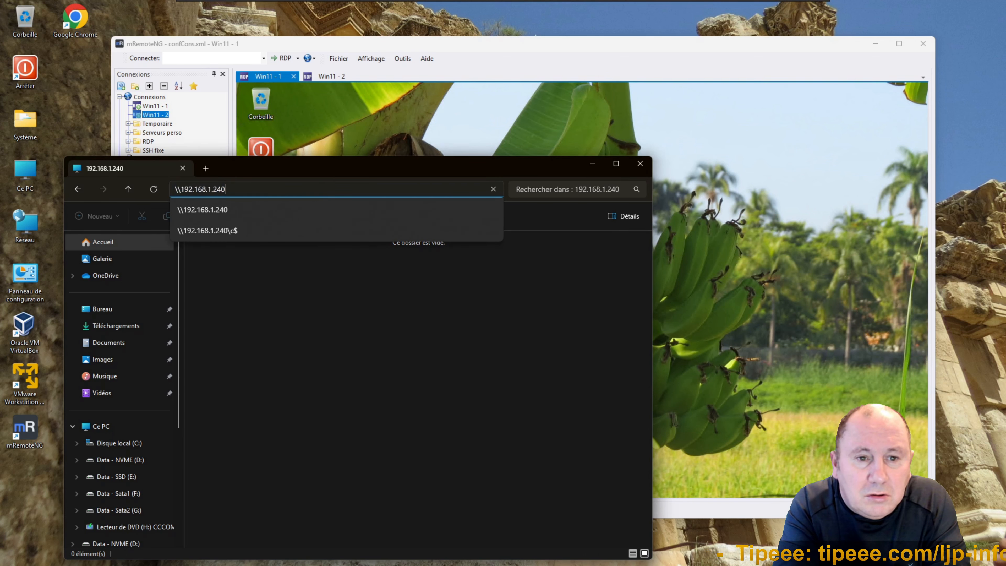
key("Down")
key("Down")
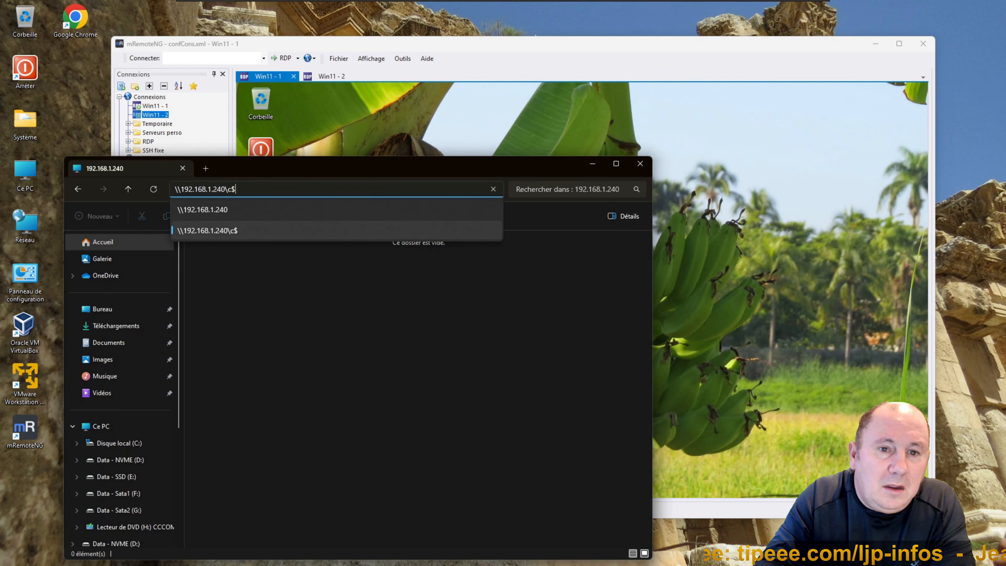
key("Return")
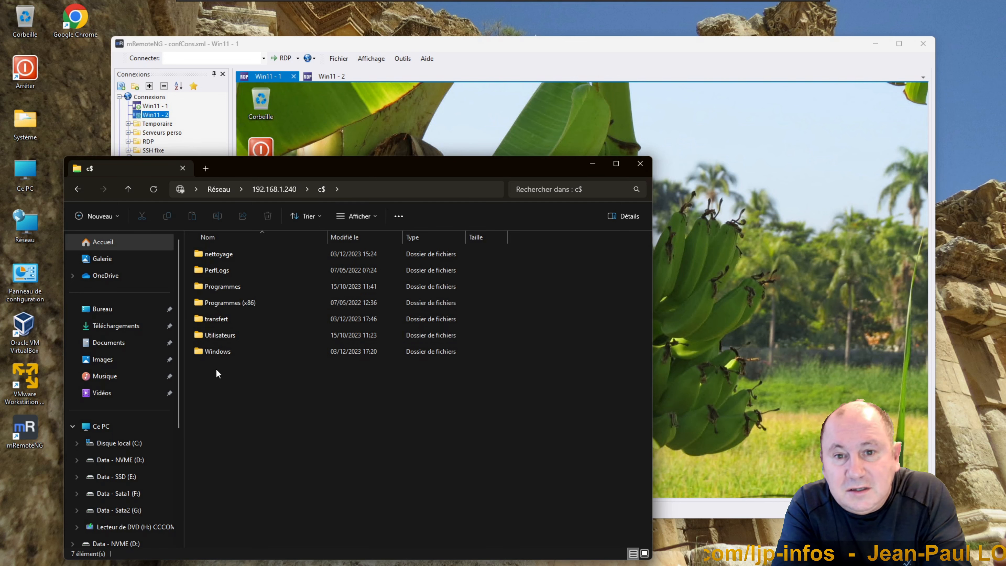
Browse the c$ share through Utilisateurs and the user's profile into the Bureau folder
double_click(217, 336)
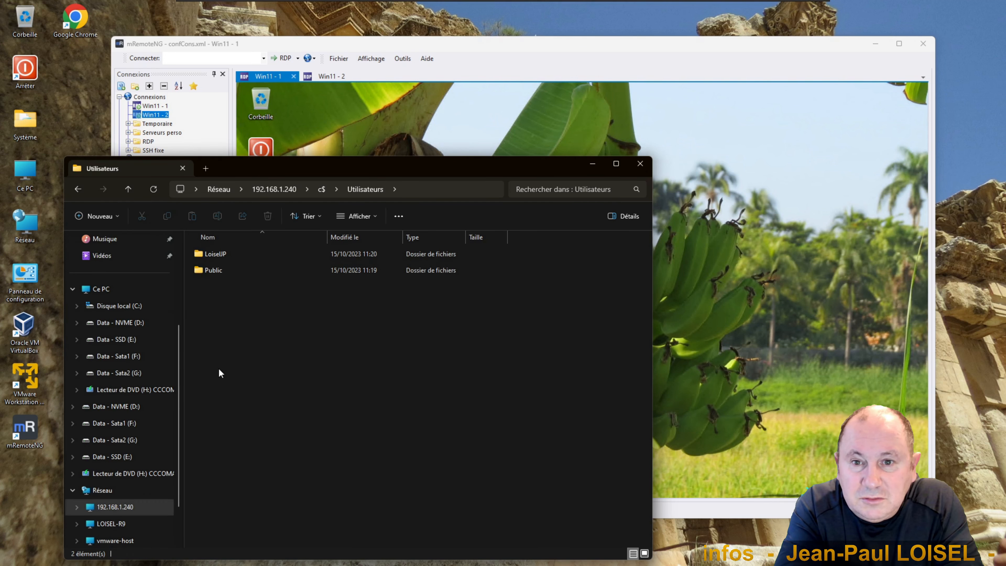
double_click(219, 257)
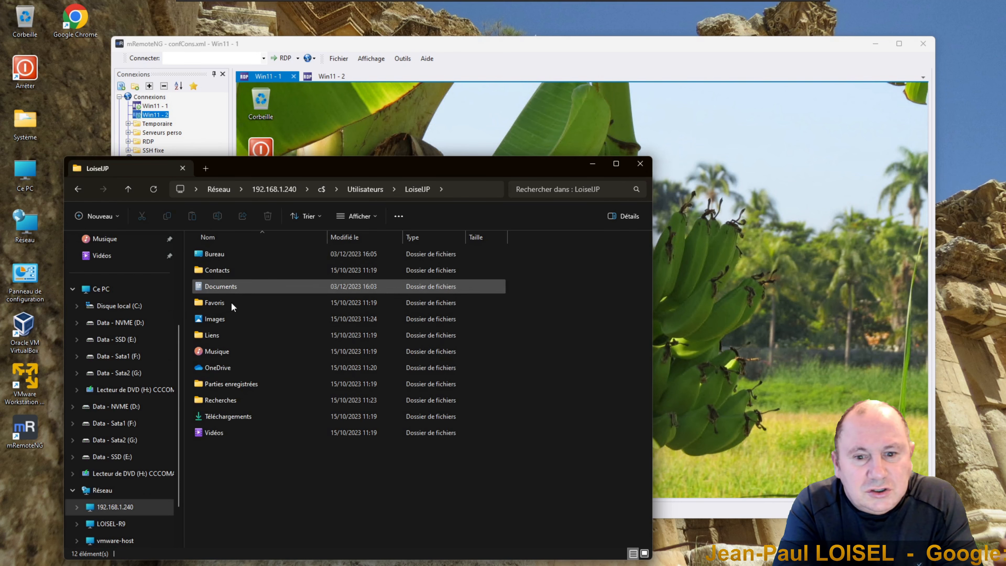
double_click(215, 256)
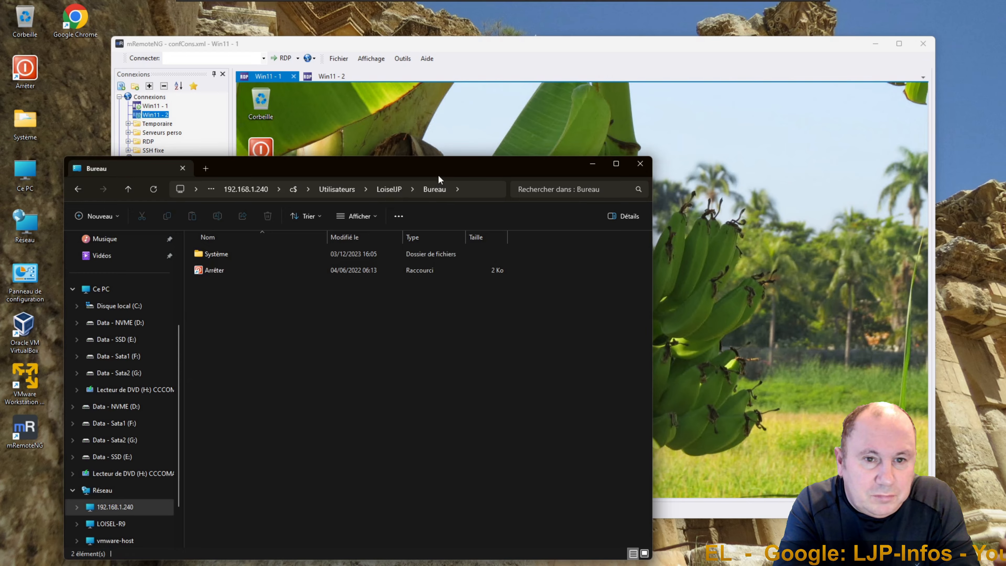
left_click_drag(440, 168, 717, 160)
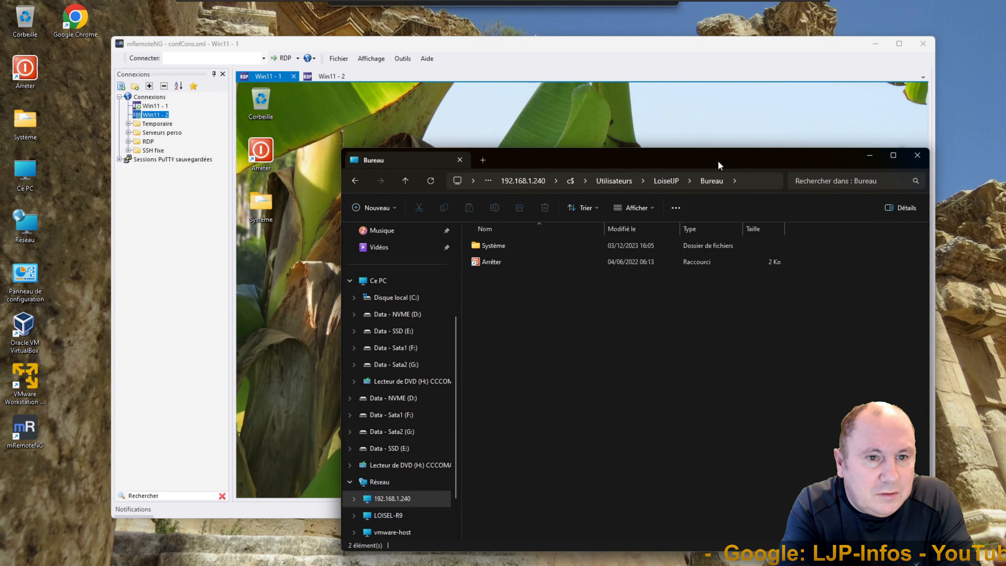
Create a new folder in Bureau, keeping the default name Nouveau dossier
right_click(491, 294)
mouse_move(523, 361)
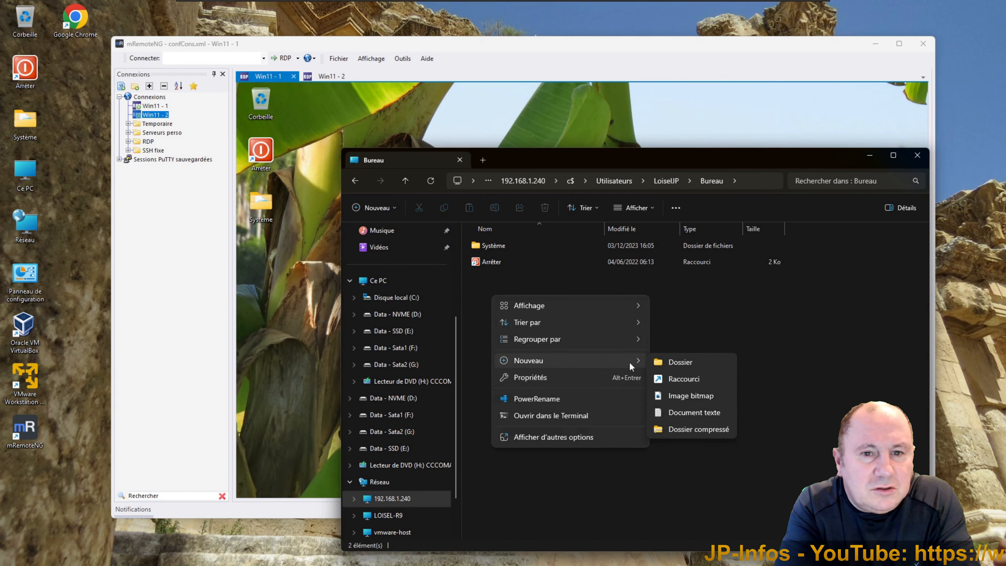
left_click(672, 362)
left_click(670, 364)
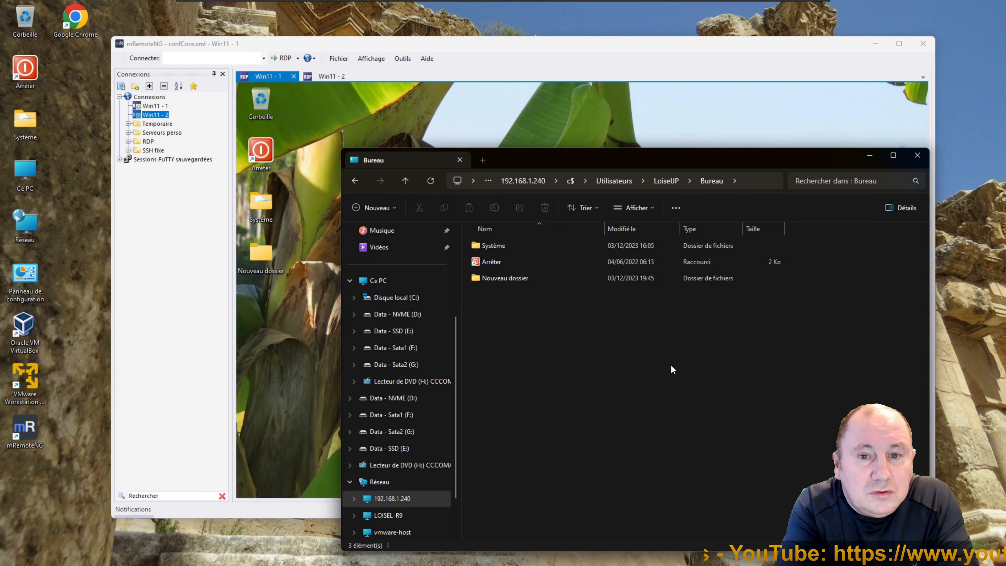
Delete Nouveau dossier from the remote desktop in the mRemoteNG session
left_click(259, 257)
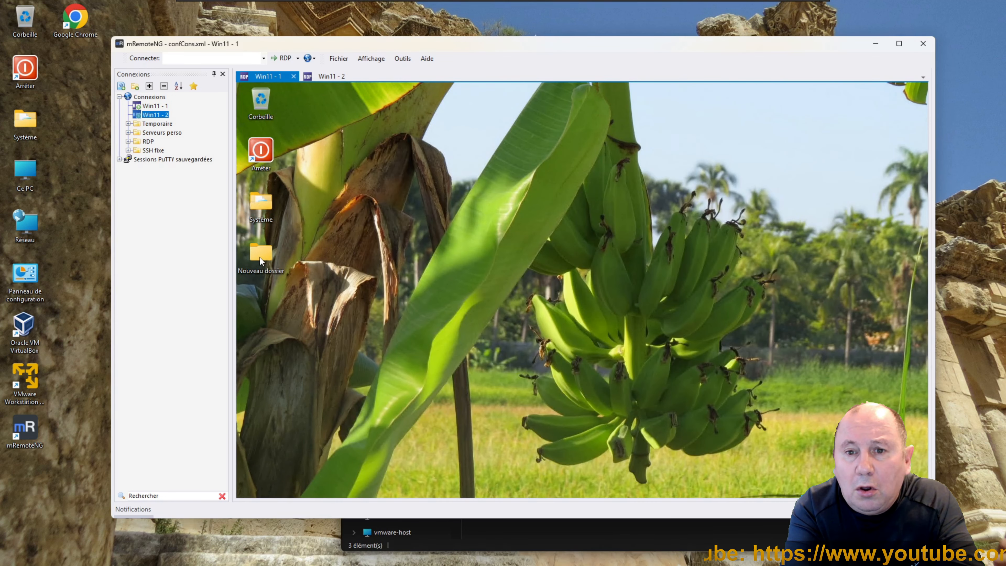
right_click(277, 260)
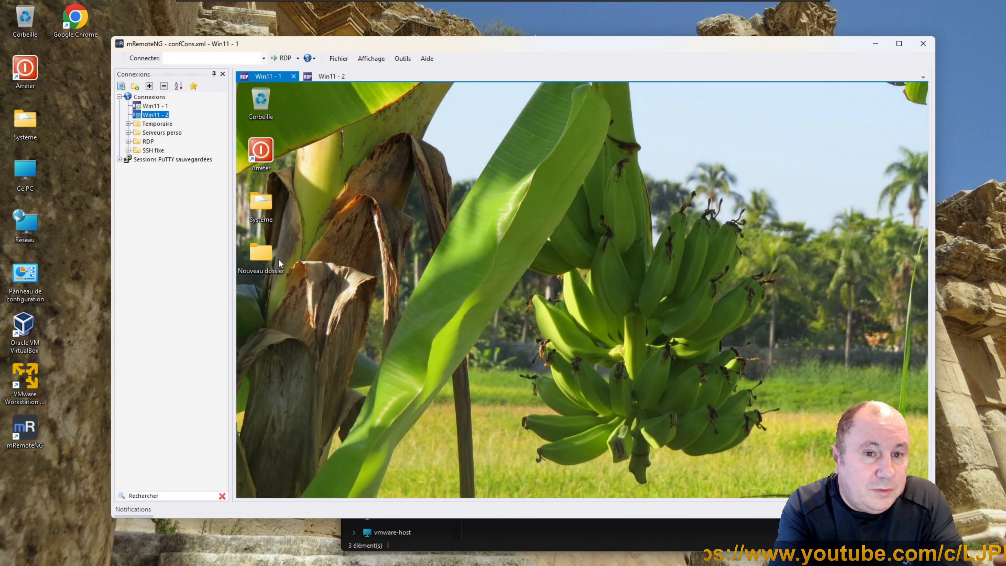
left_click(334, 270)
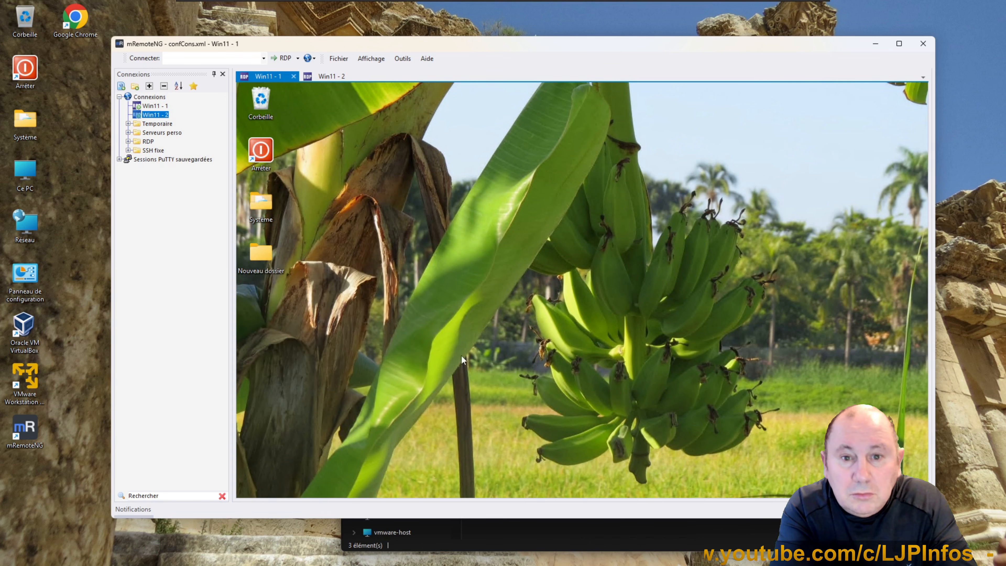
left_click(535, 530)
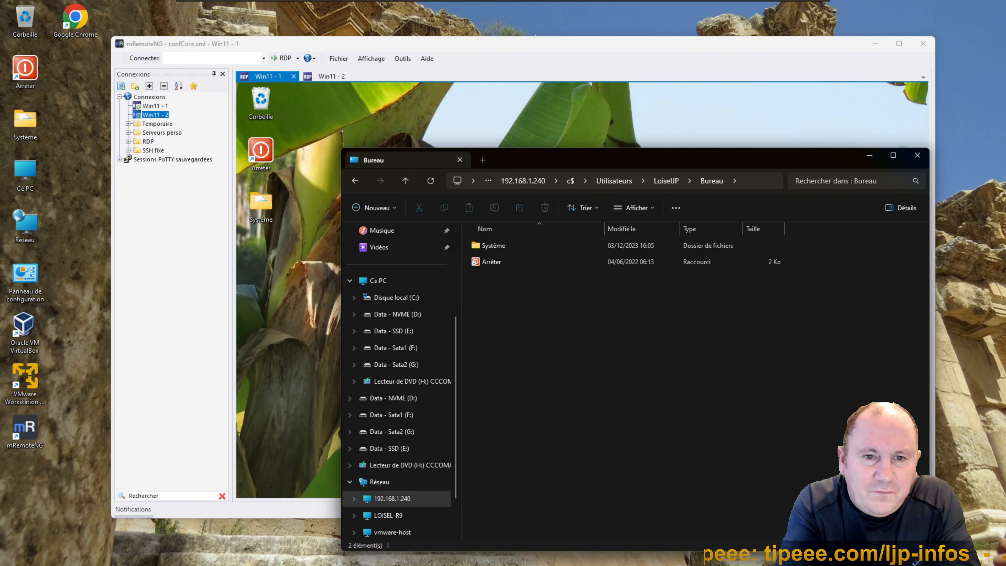
Close the File Explorer window showing the remote Bureau folder
left_click_drag(553, 165, 230, 157)
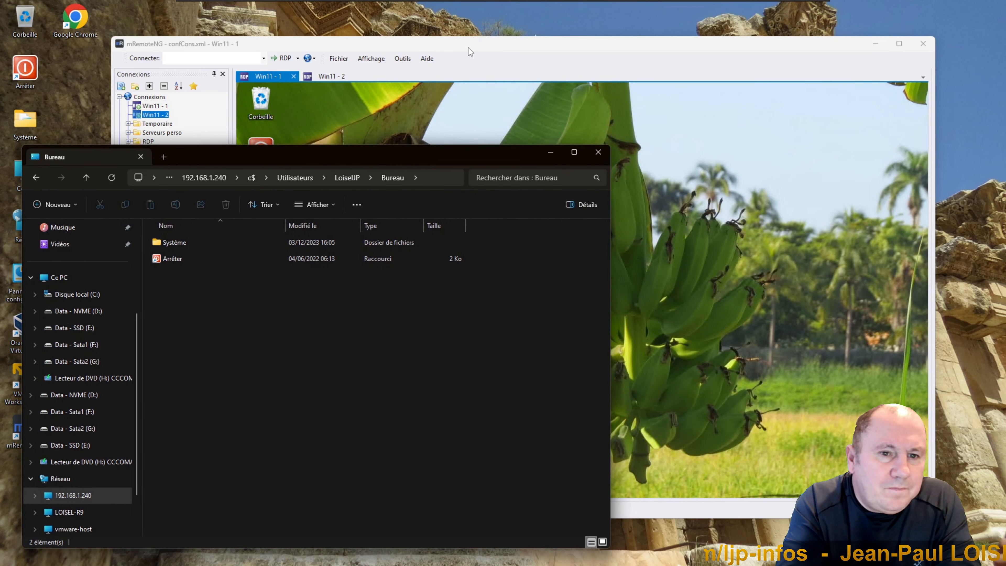
left_click_drag(468, 47, 497, 37)
left_click(341, 512)
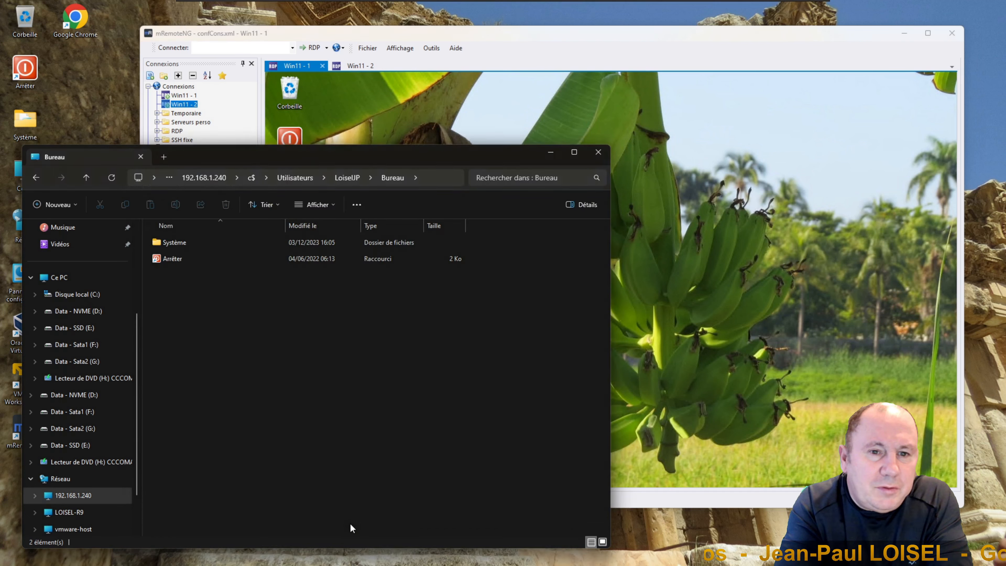
left_click(597, 153)
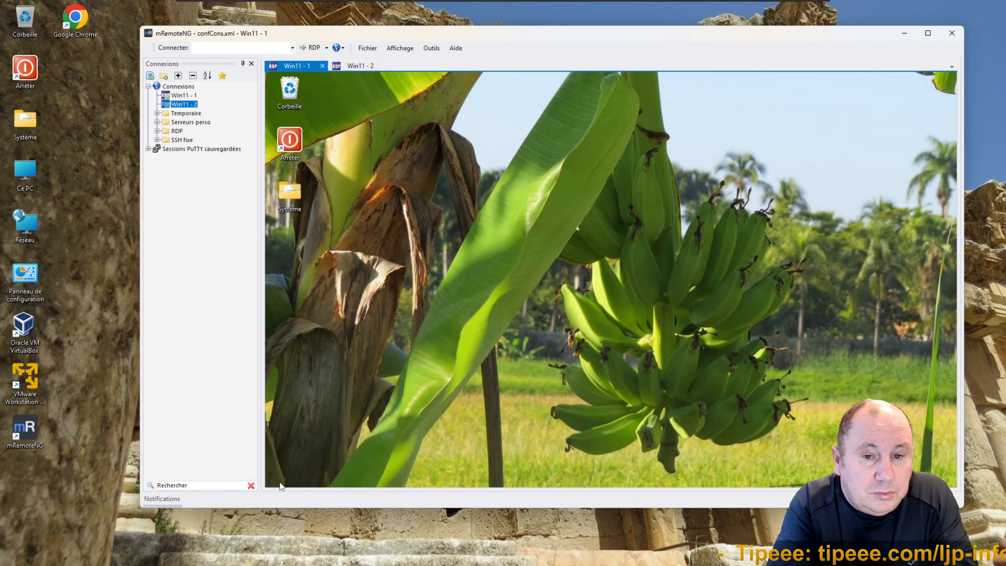
Check the remote PC's shares (ADMIN$, C$, IPC$) in Computer Management, then close it
right_click(283, 475)
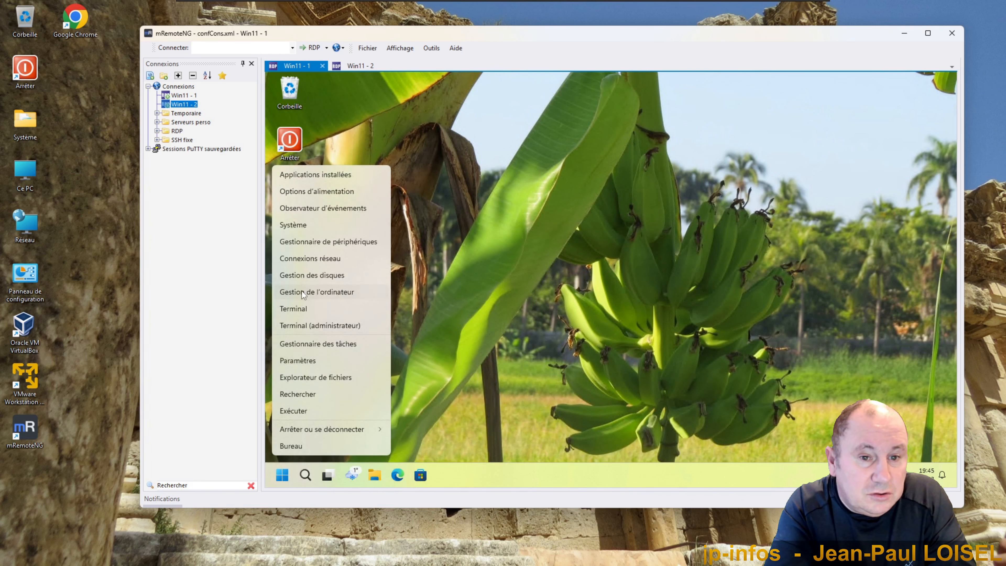
left_click(302, 291)
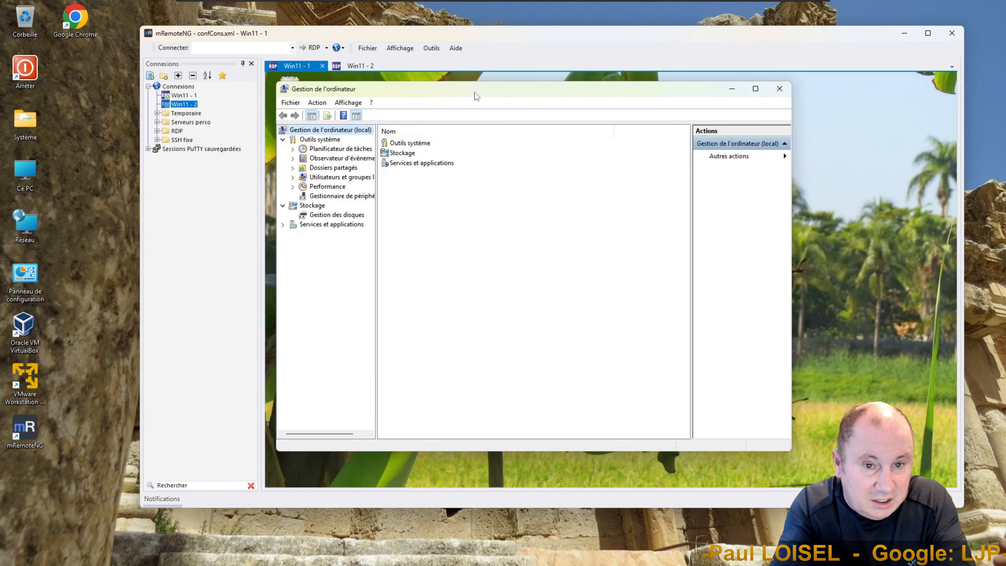
left_click(411, 179)
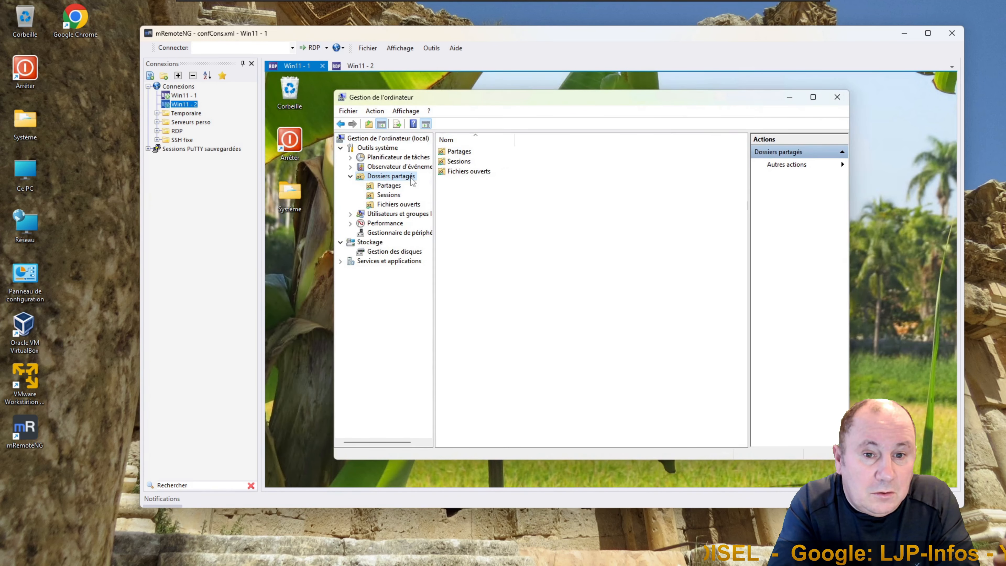
left_click(396, 189)
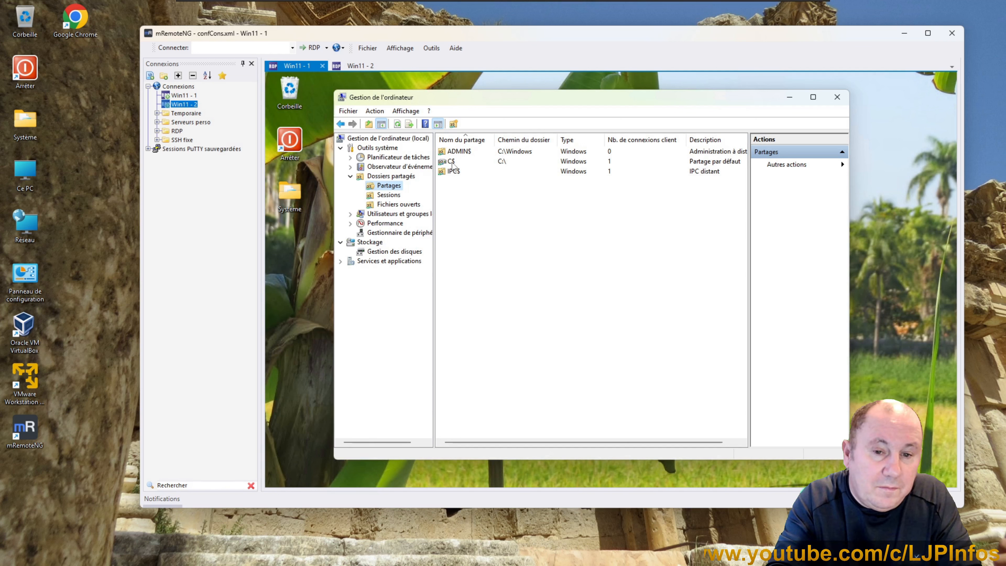
left_click(838, 98)
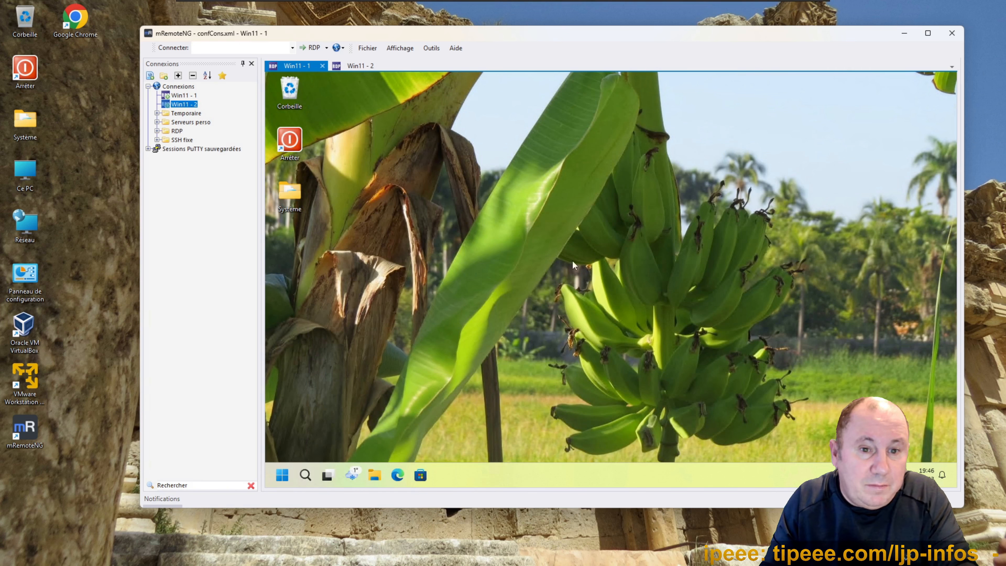
Open a new File Explorer window and recall the previous c$ share address
left_click(96, 540)
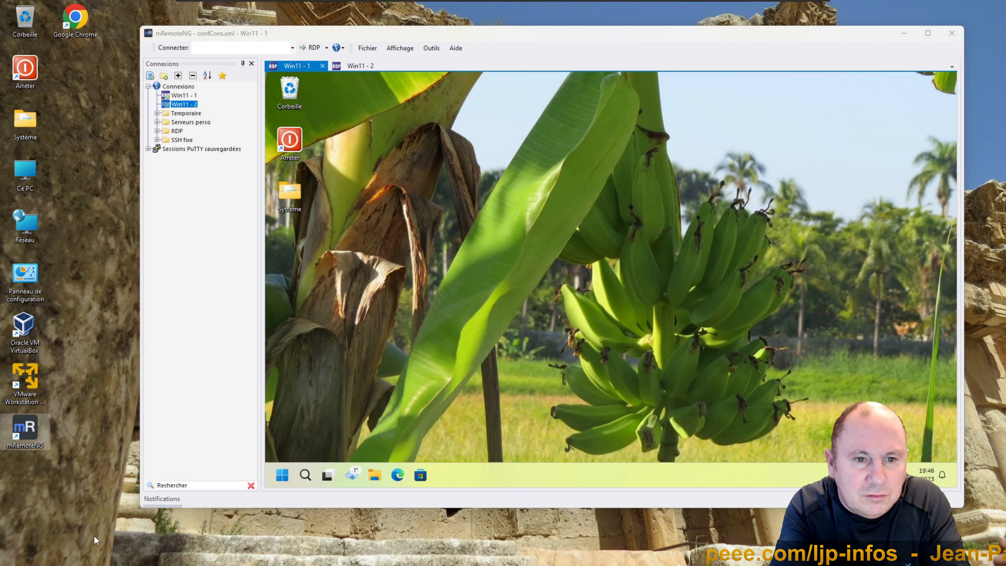
mouse_move(68, 564)
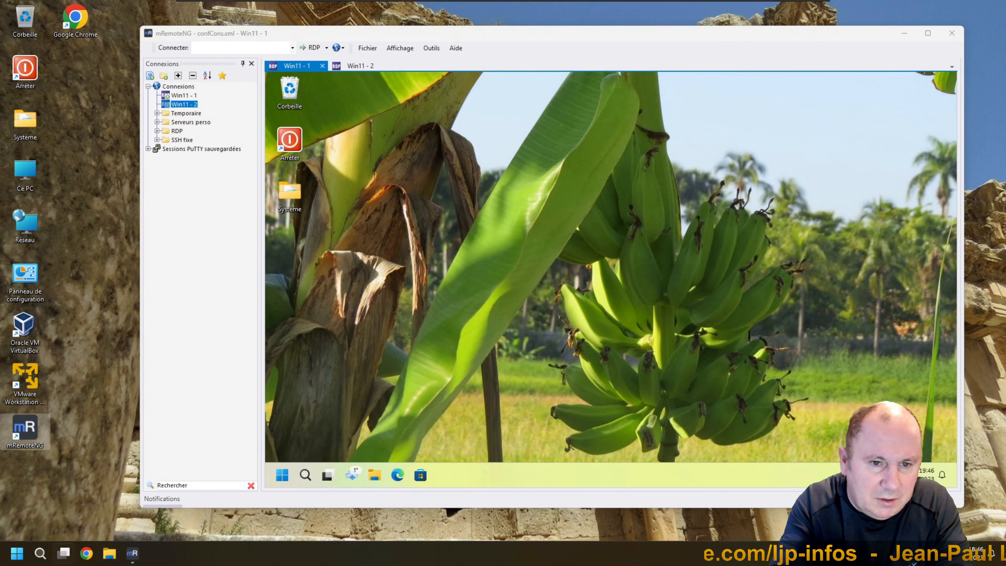
left_click(108, 553)
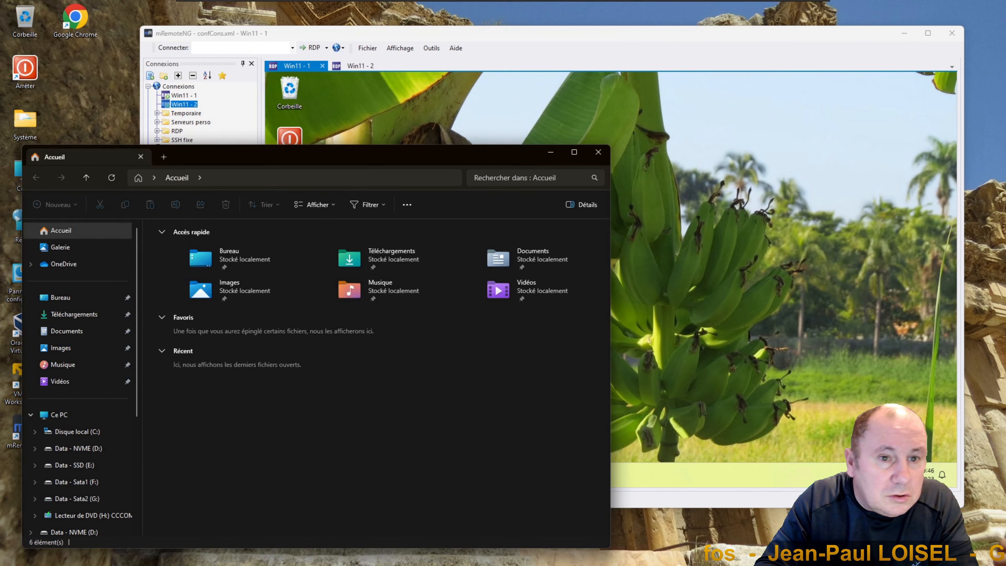
left_click(295, 177)
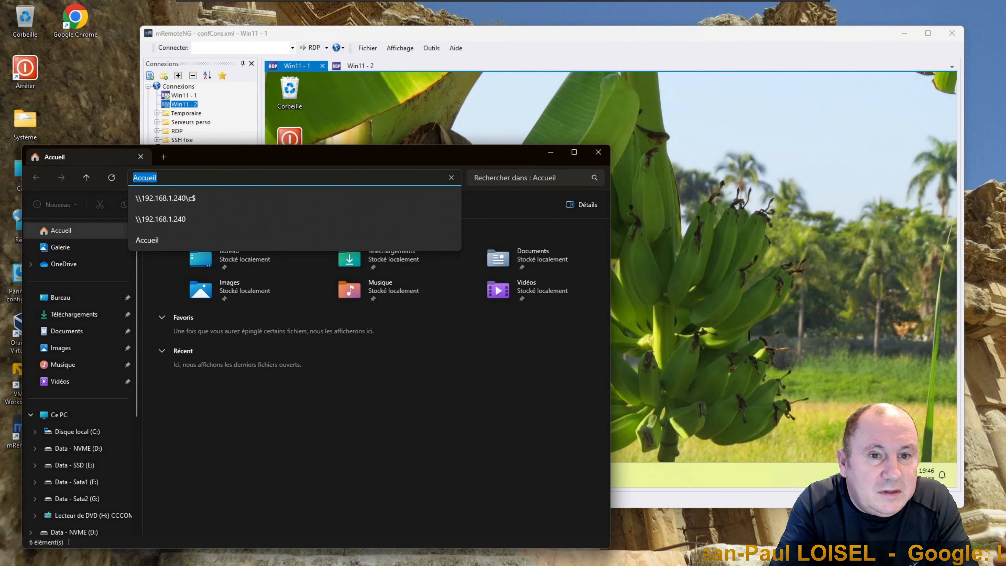
left_click(158, 177)
key("Down")
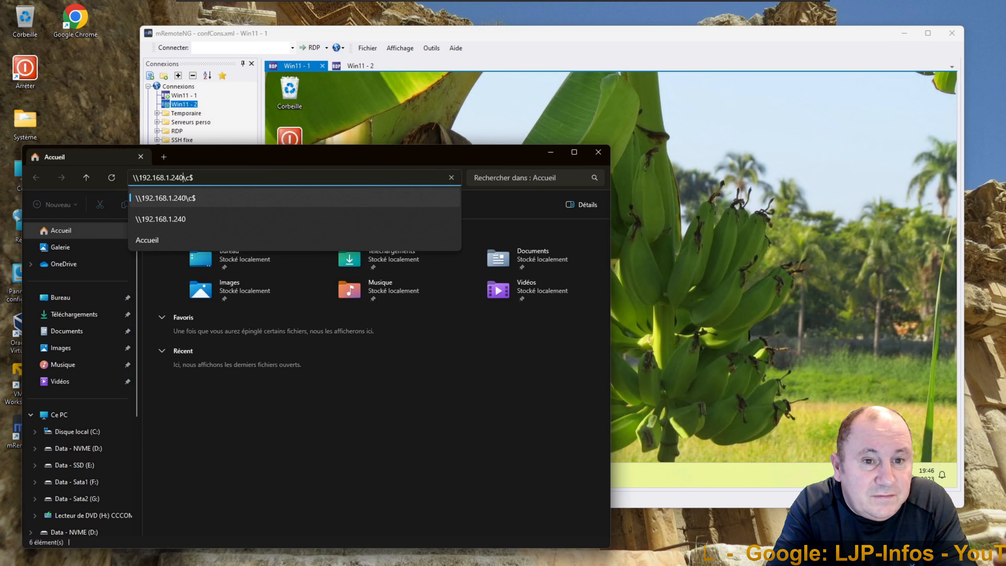
left_click(183, 178)
Try \\192.168.1.239\c$, dismiss the network error, and switch to the Win11 - 2 session
key("BackSpace")
key("BackSpace")
type("39")
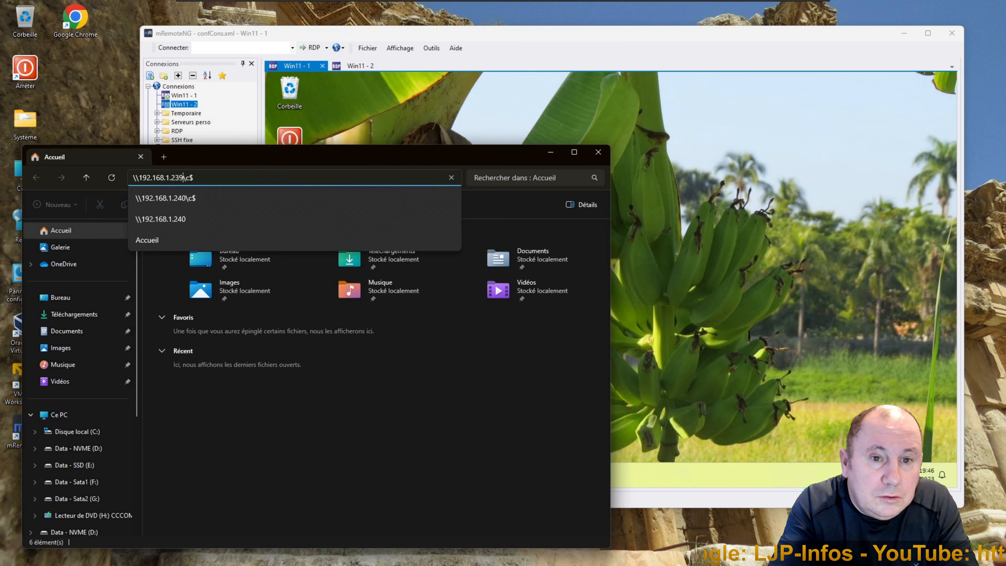
key("Return")
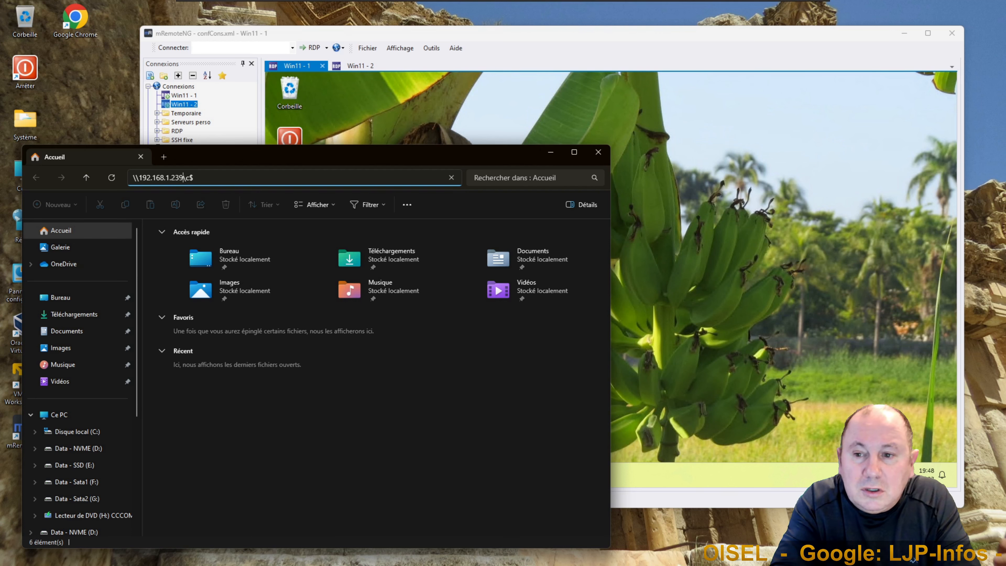
key("Return")
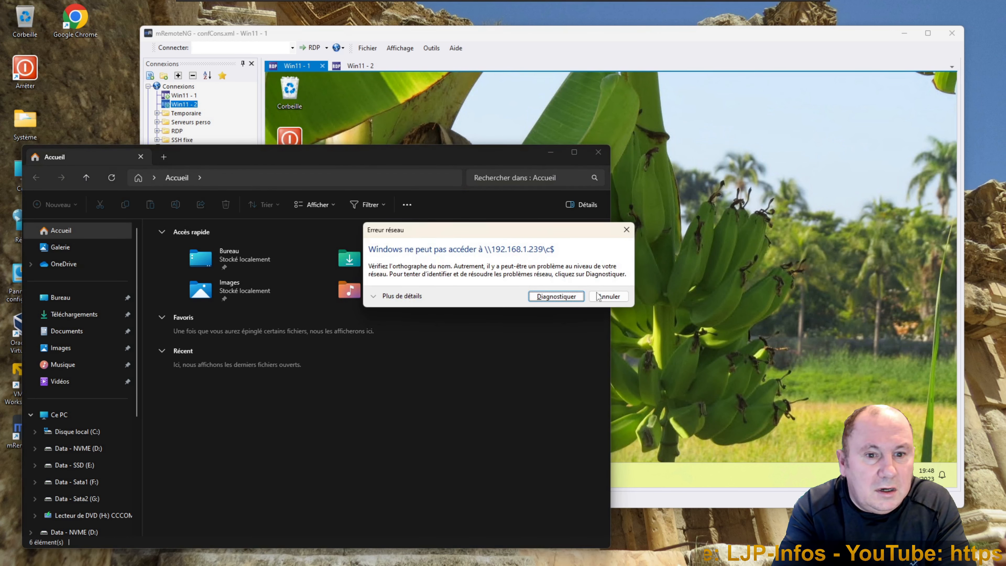
left_click(612, 296)
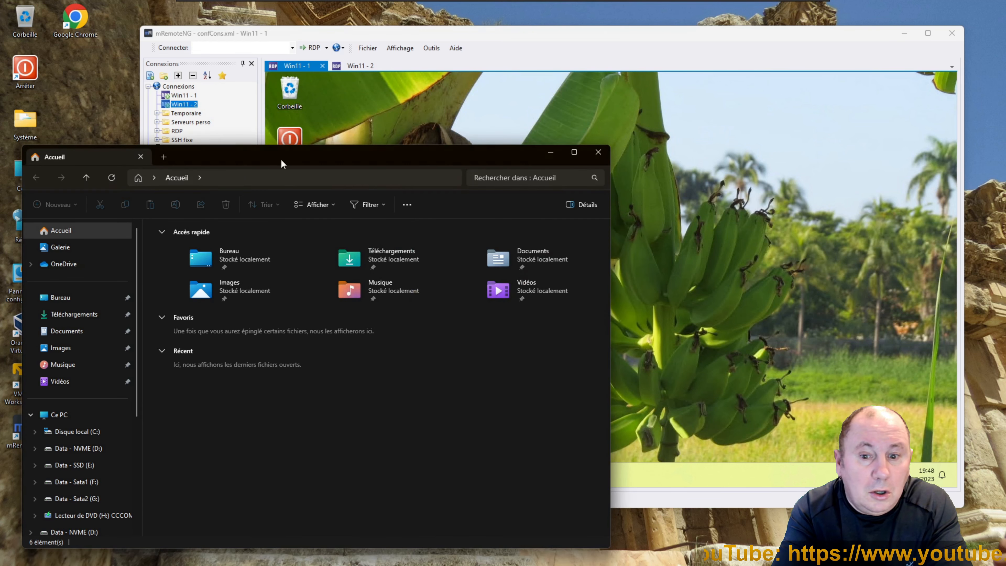
left_click(357, 67)
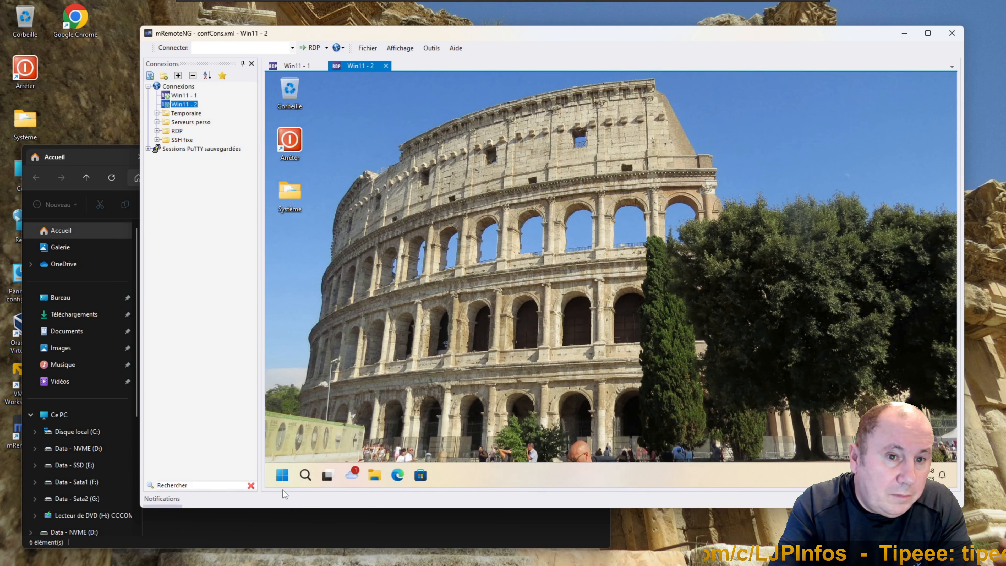
Open the remote PC's Settings on the Réseau et Internet page
right_click(283, 480)
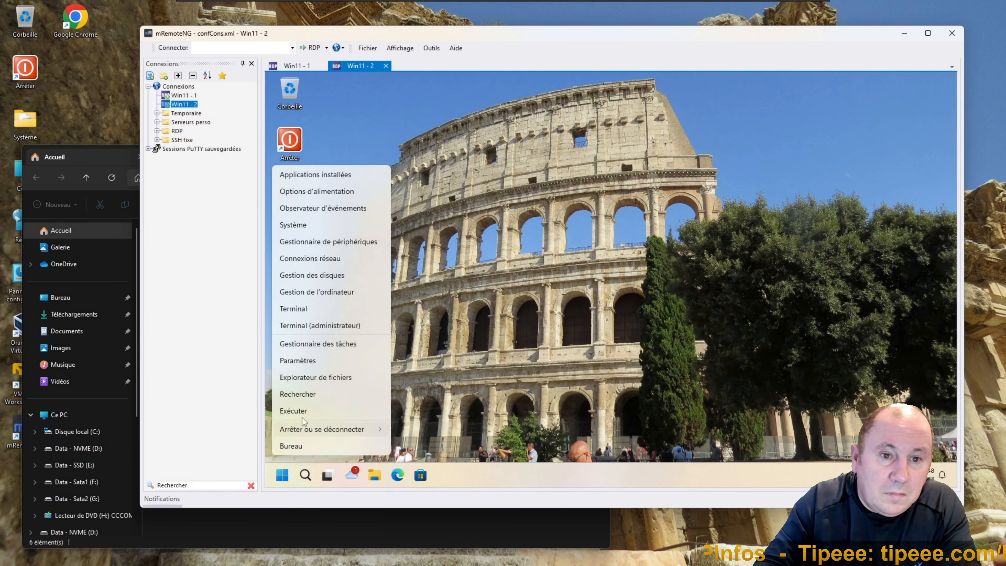
left_click(309, 364)
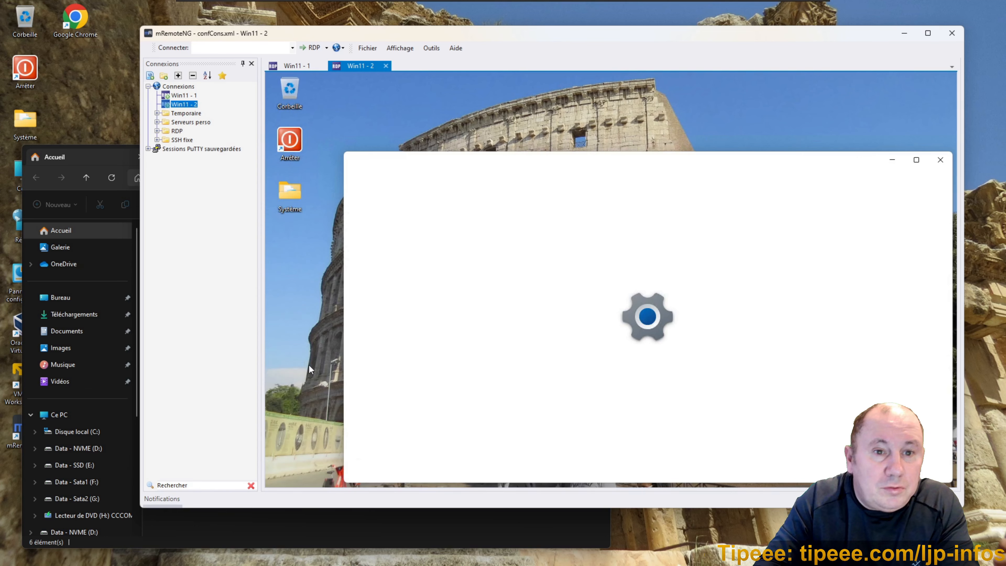
left_click_drag(568, 157, 546, 107)
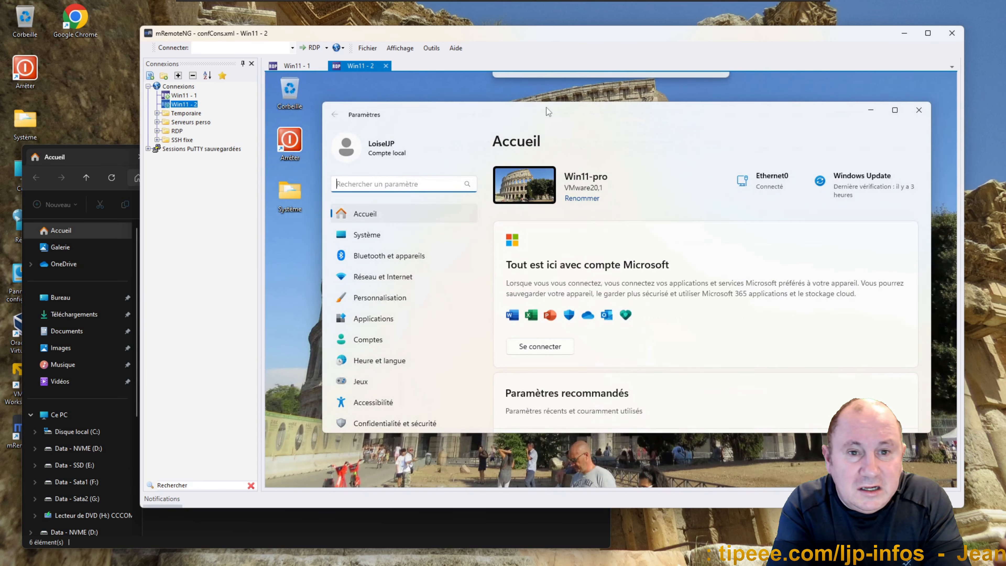
left_click(382, 276)
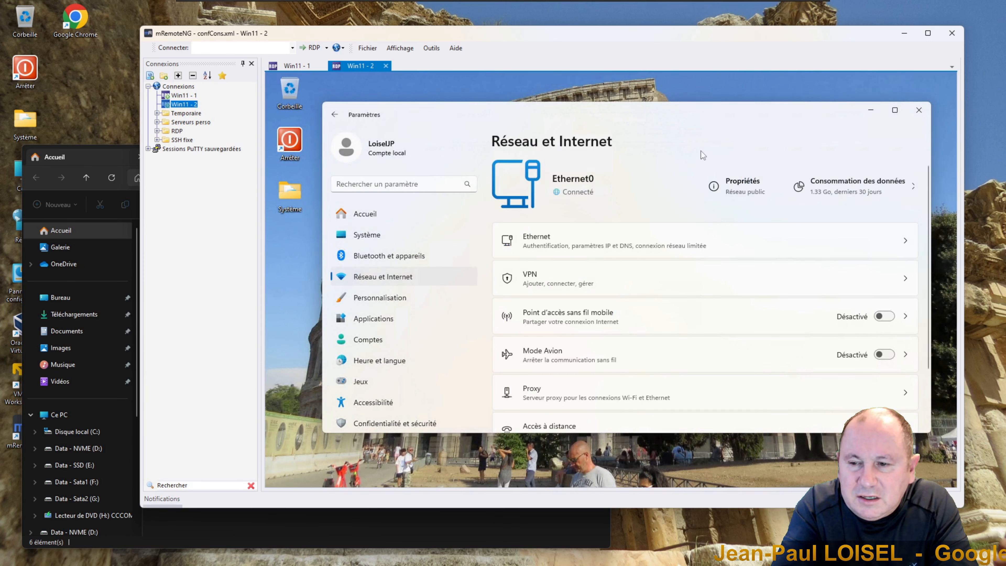
Set the Ethernet0 network profile to Réseau privé, then return to the network overview
left_click(746, 185)
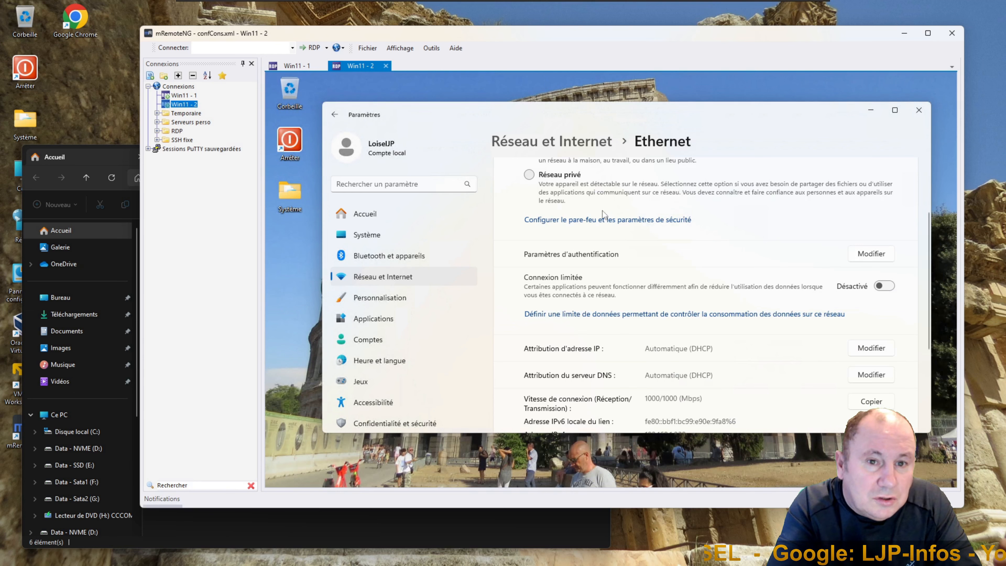
scroll(626, 238, "up", 2)
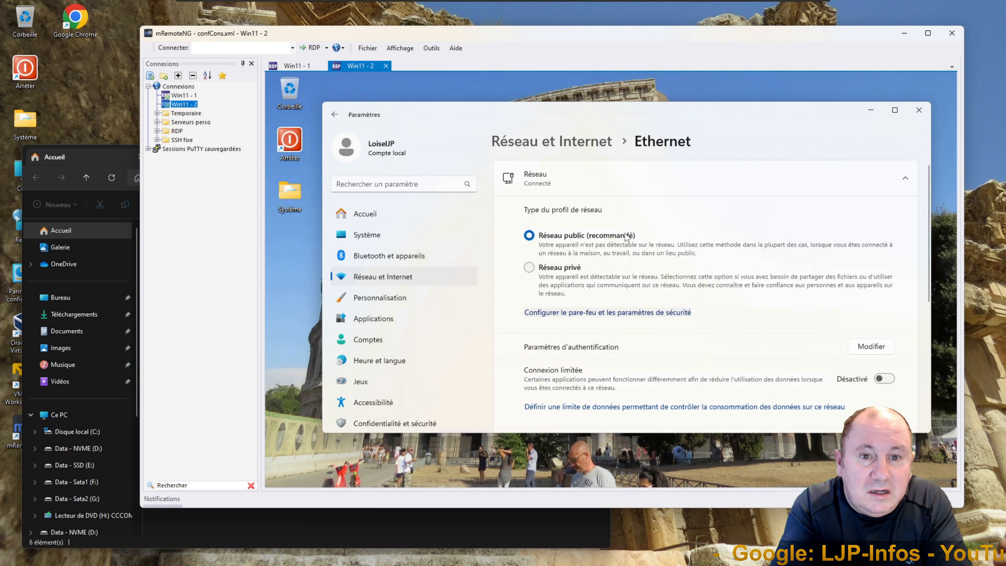
left_click(530, 269)
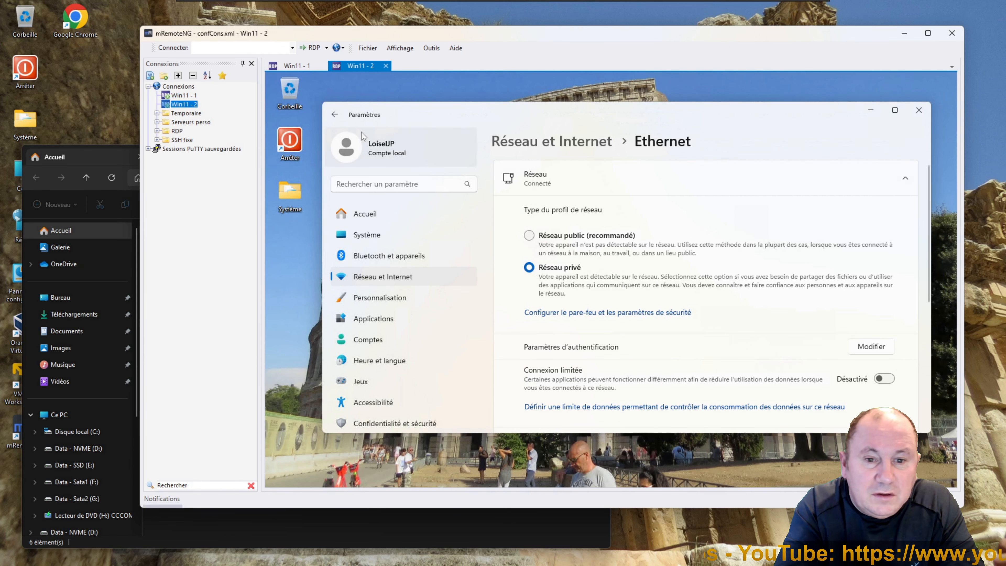
left_click(333, 115)
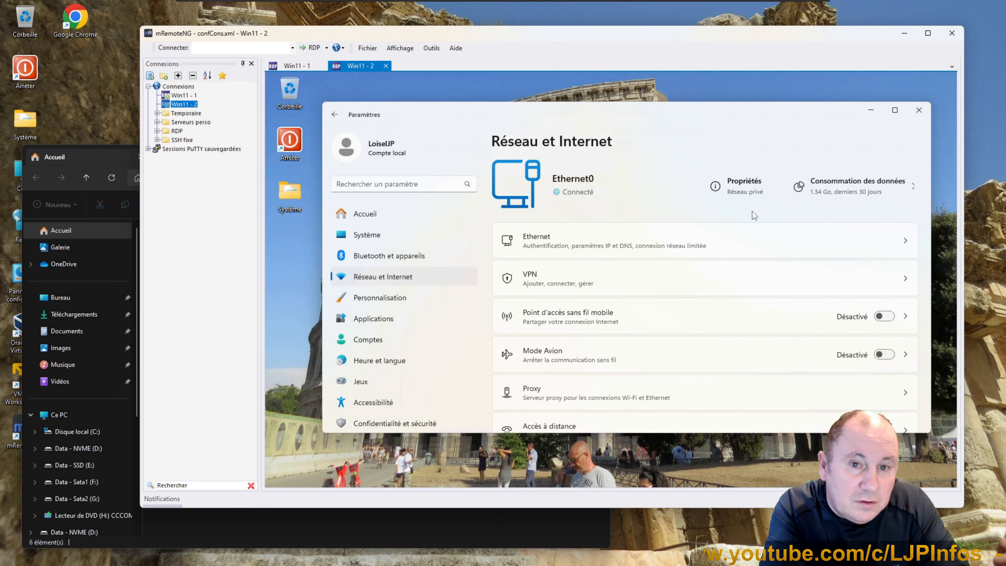
scroll(713, 301, "down", 3)
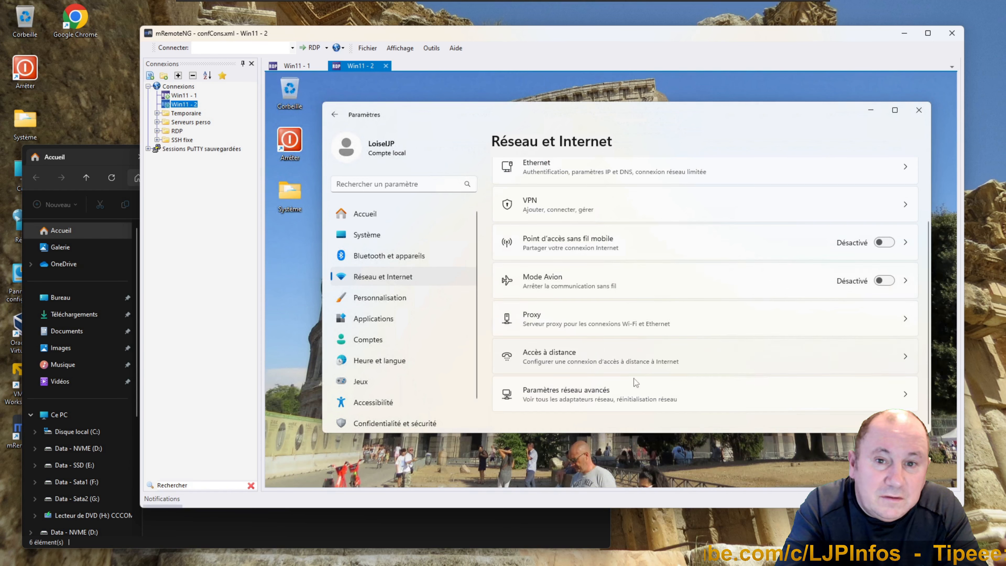
Turn on Partage de fichiers et d'imprimantes for private networks in advanced sharing settings
left_click(903, 394)
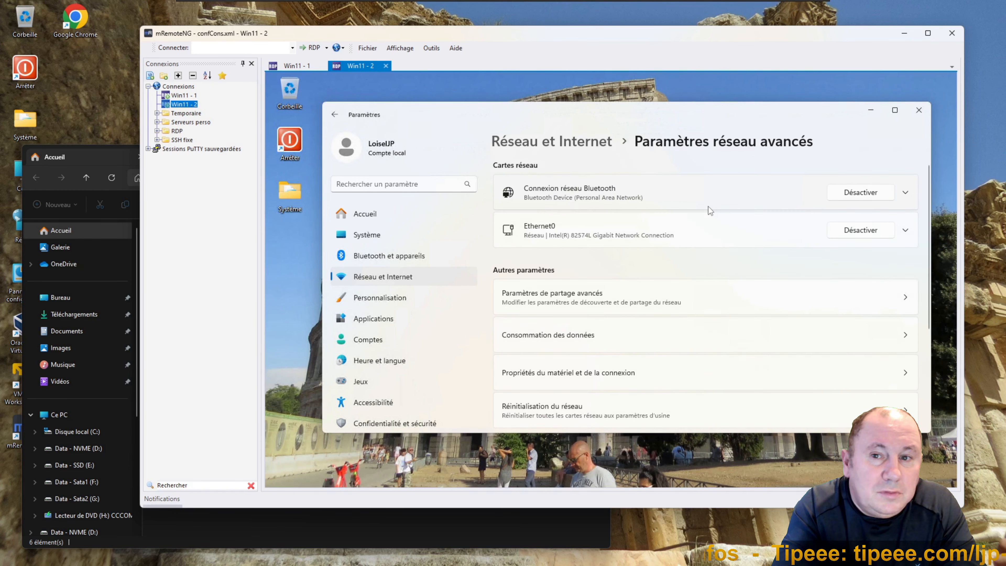
scroll(708, 206, "down", 2)
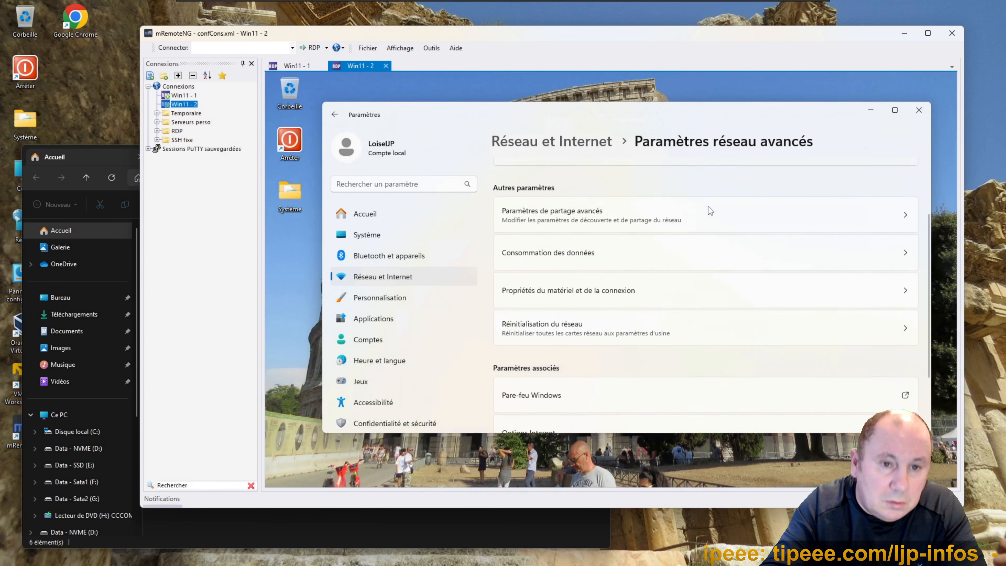
scroll(708, 207, "up", 1)
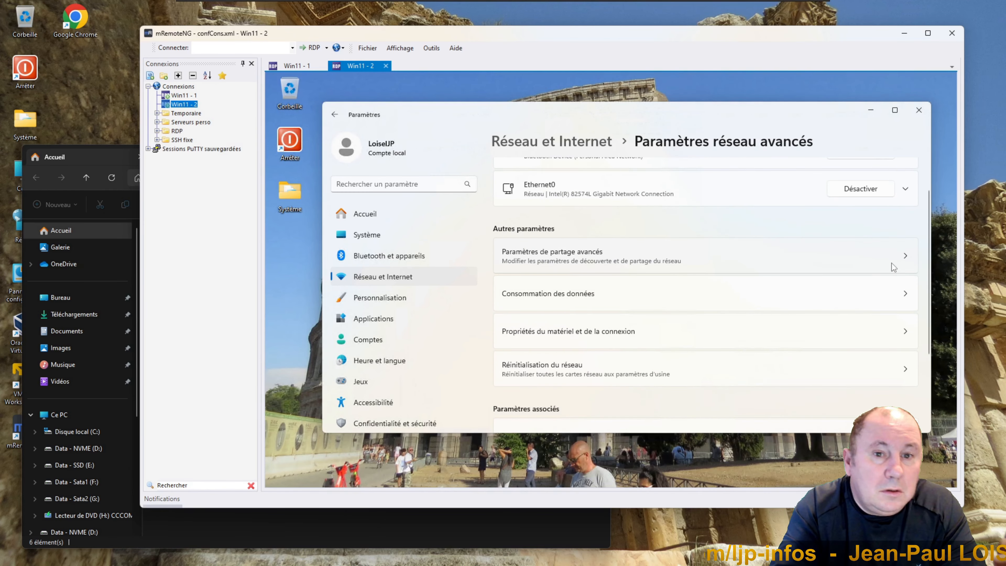
scroll(889, 273, "up", 1)
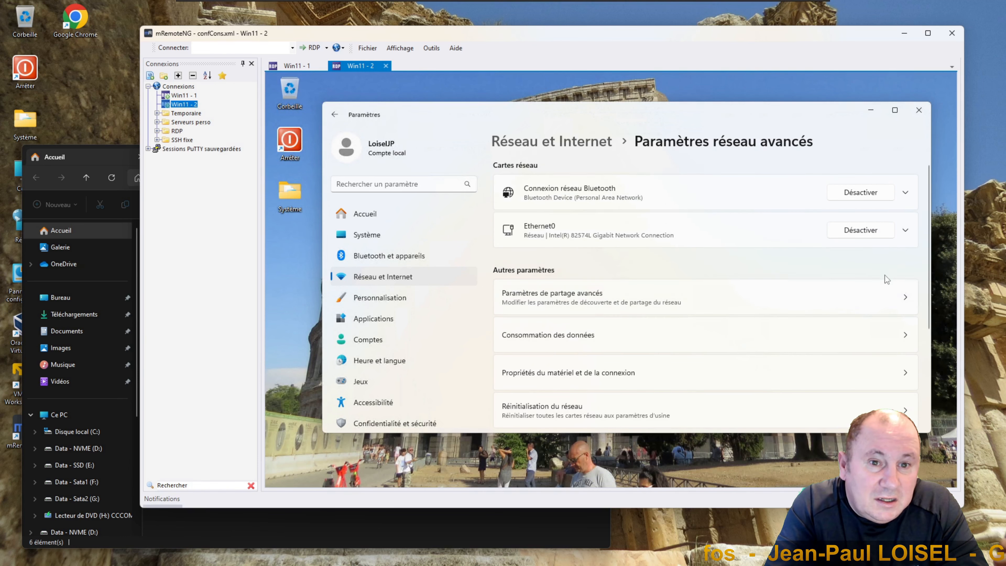
left_click(881, 287)
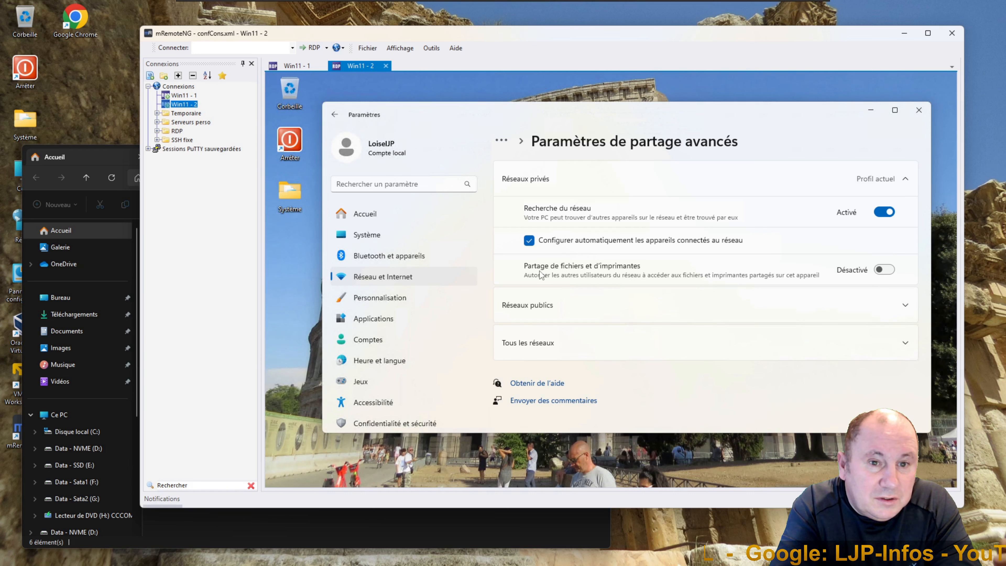
left_click(884, 271)
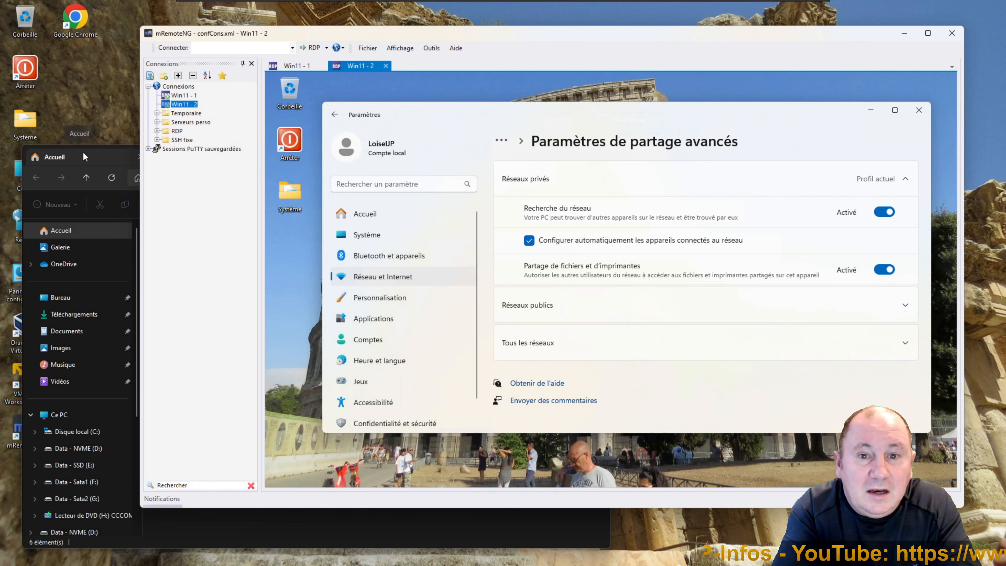
left_click(108, 150)
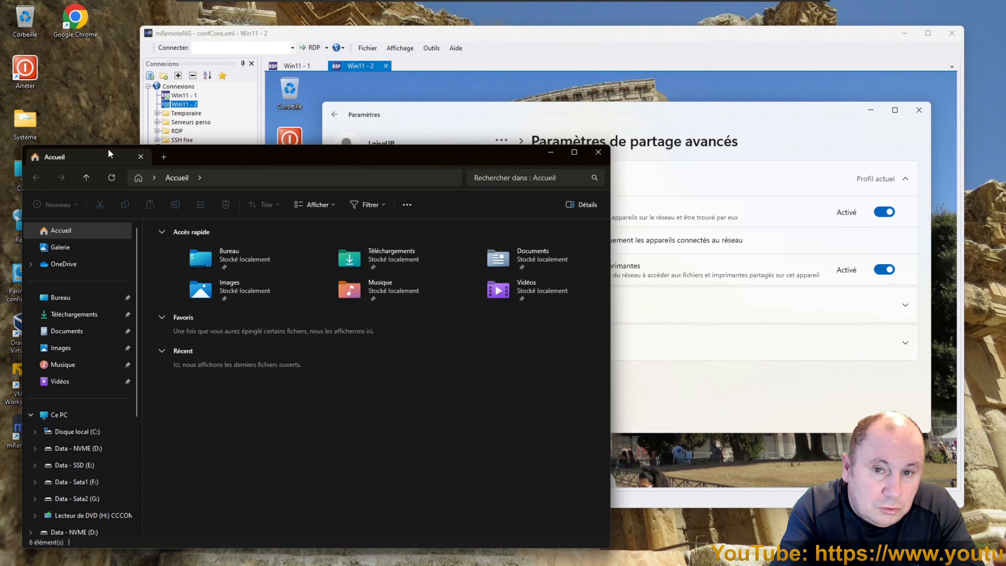
Open \\192.168.1.239 in File Explorer and sign in with the network username and password
left_click(242, 179)
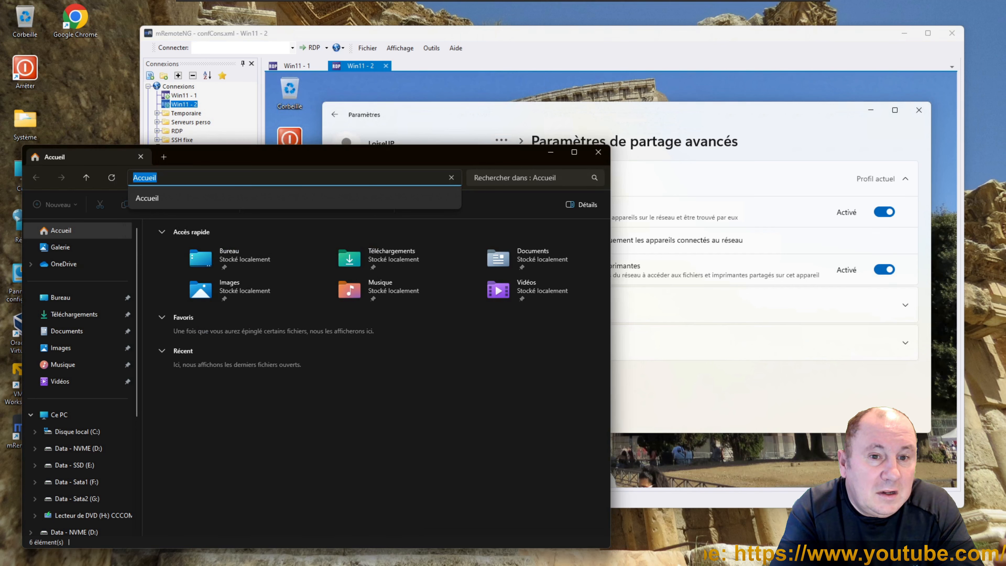
type("\\\\")
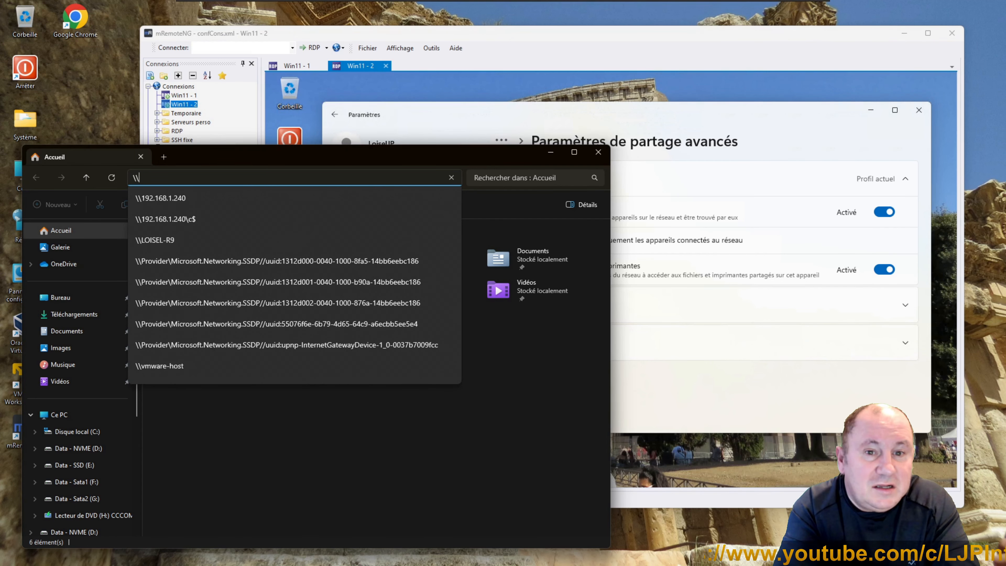
key("Down")
key("BackSpace")
key("BackSpace")
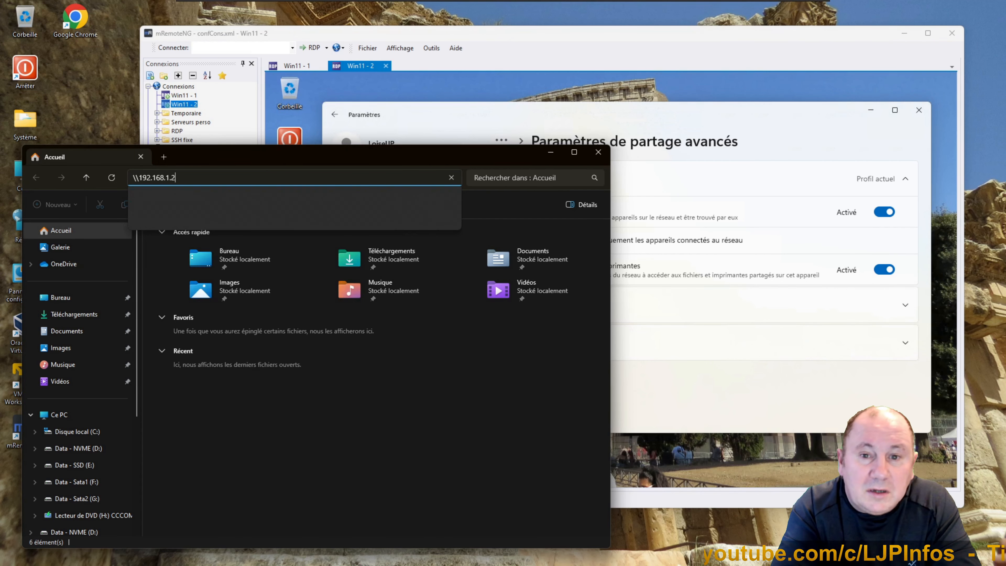
type("39")
key("Return")
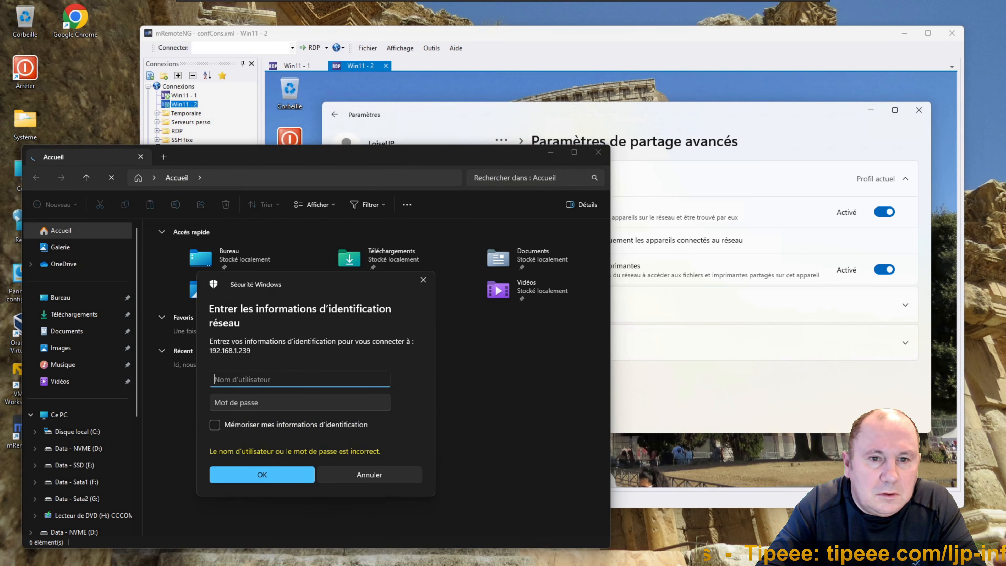
type("loisel")
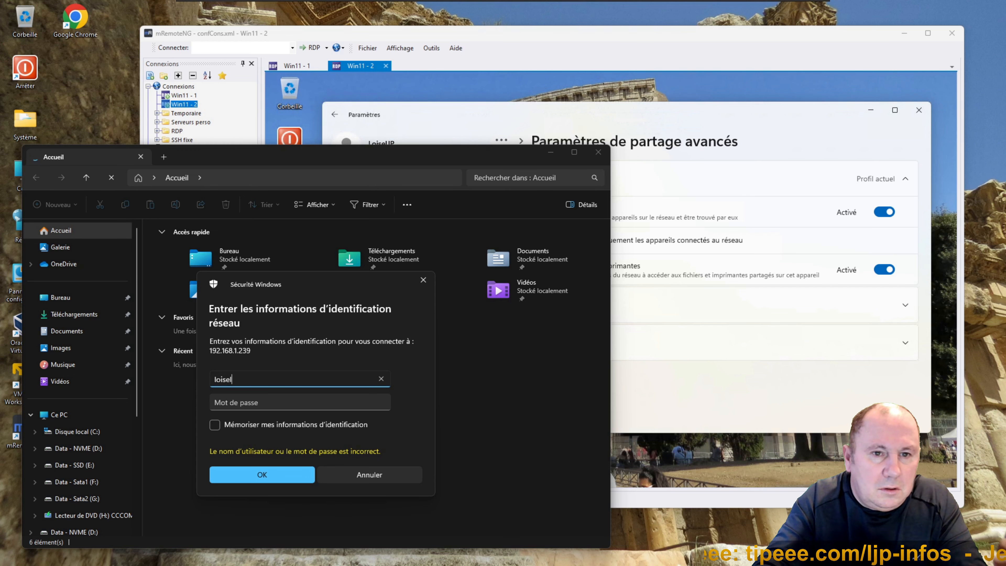
type("jp")
key("Tab")
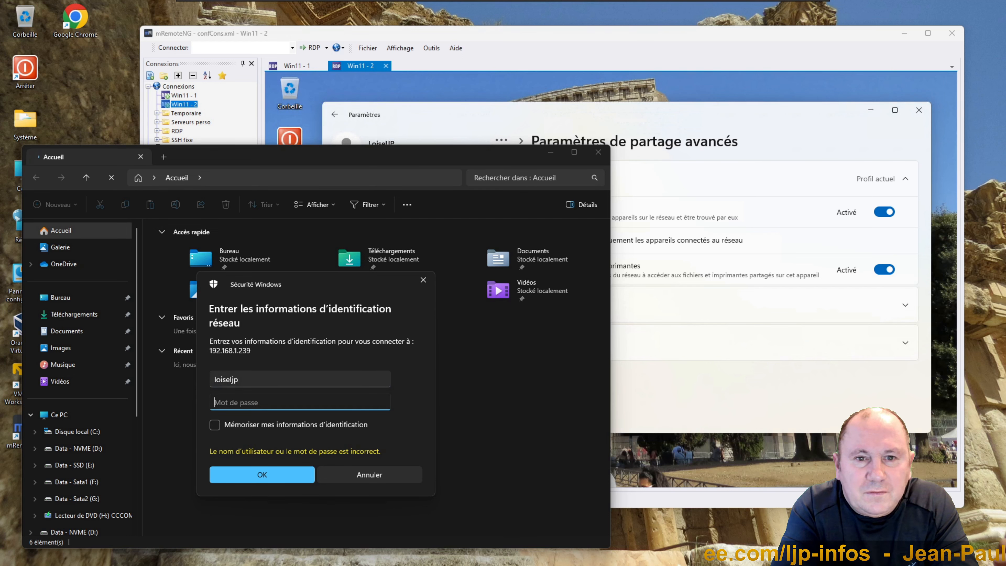
type("******")
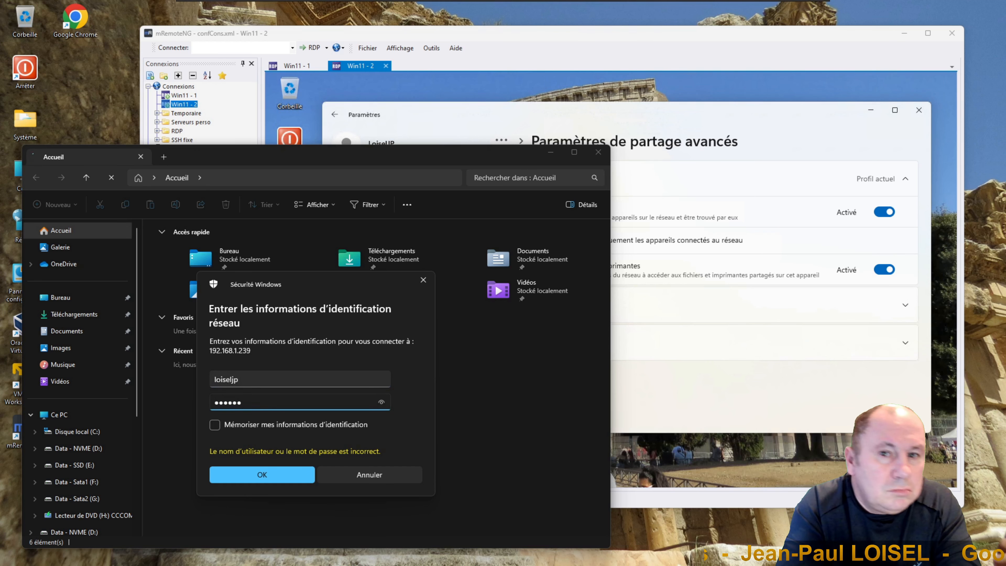
key("Return")
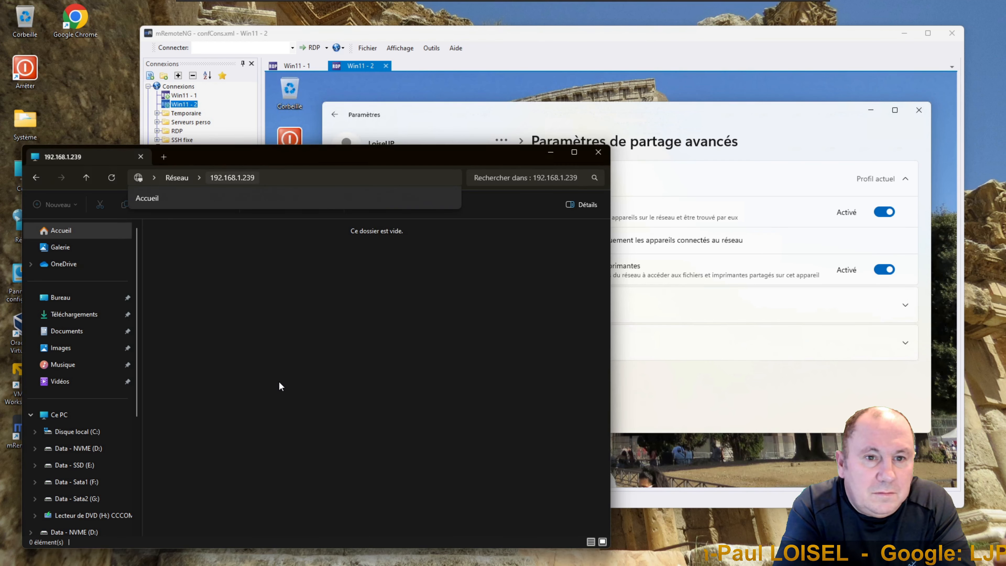
Append \c$ to the remote computer's address to target its admin share
left_click(357, 179)
left_click(356, 180)
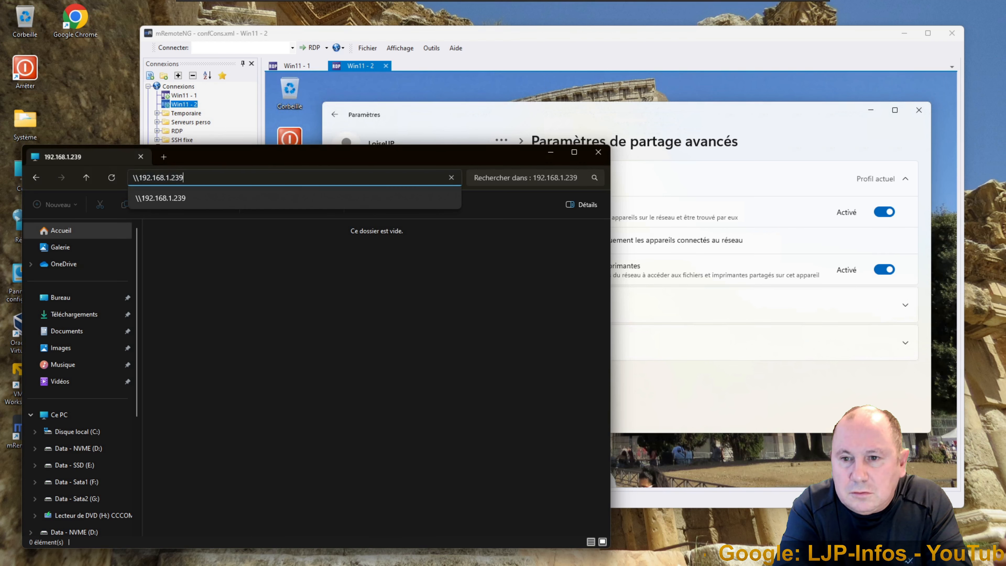
type("\\")
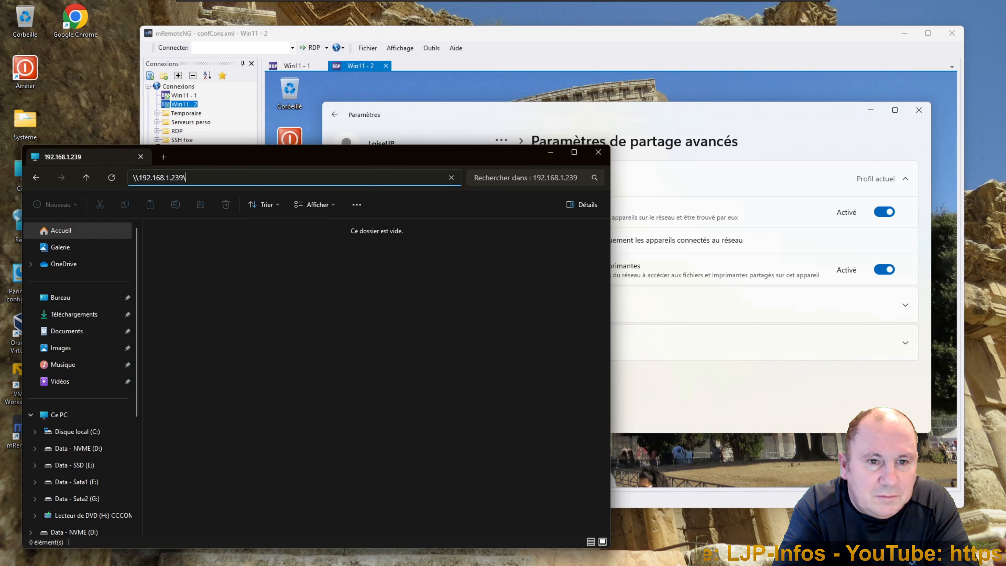
type("c$")
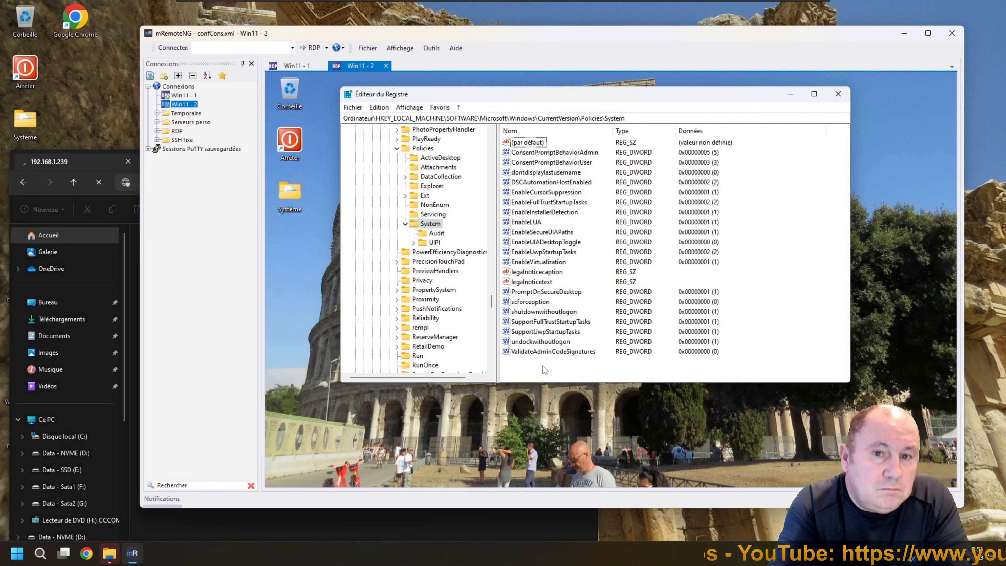
Add a new DWORD (32-bit) value under Policies\System and begin naming it with 'L'
right_click(543, 367)
mouse_move(578, 372)
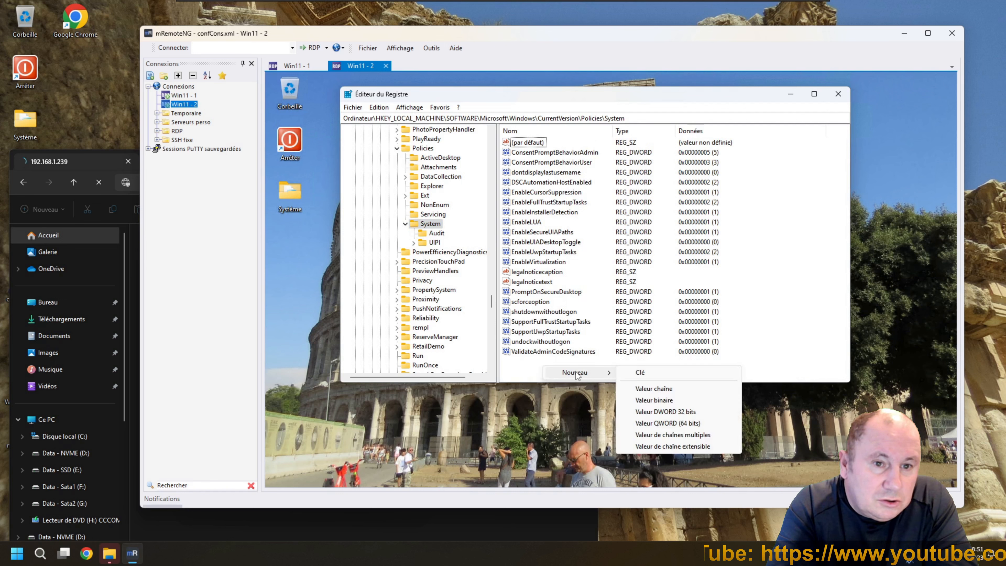
left_click(670, 412)
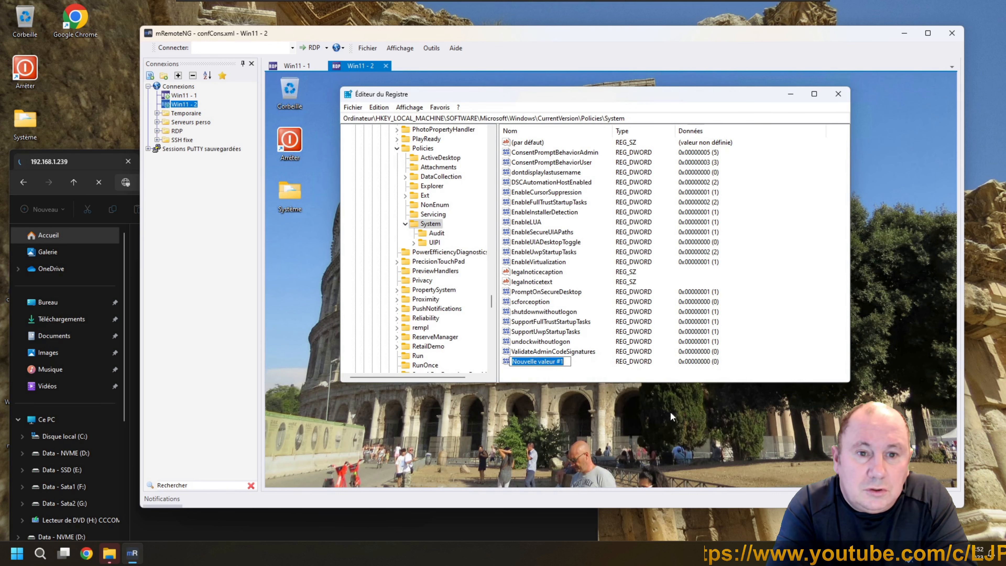
type("LocalAccountTokenFilterPolicy")
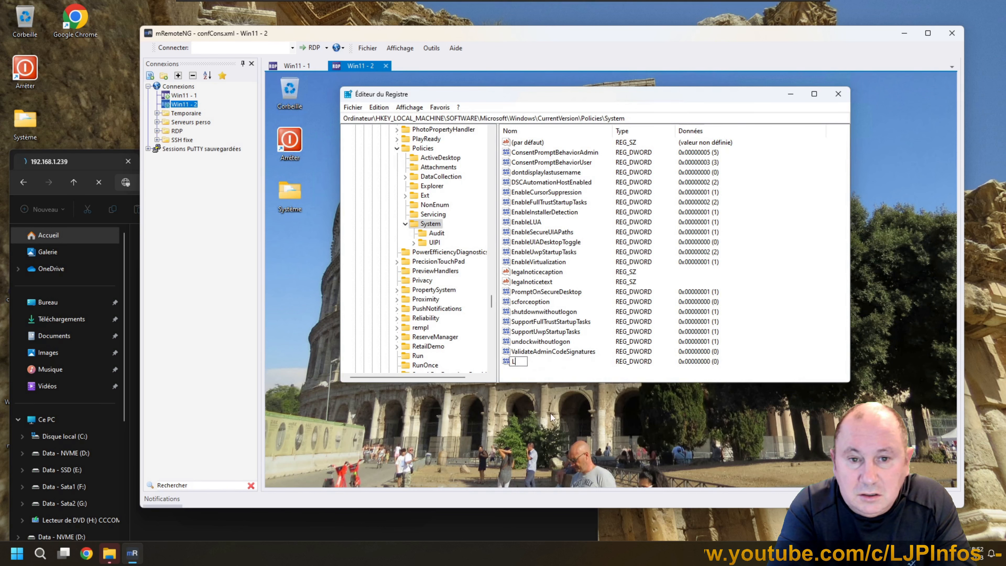
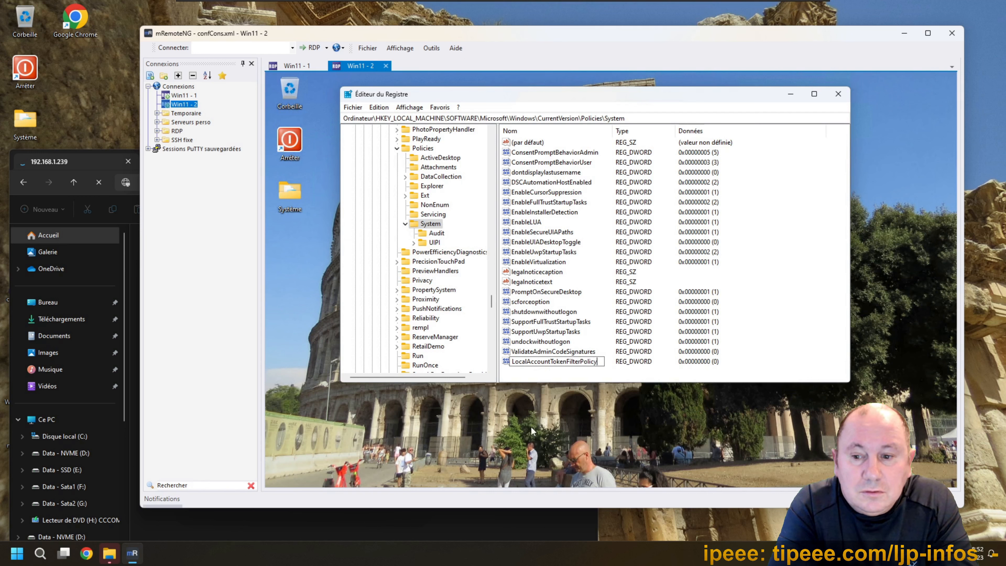
Finish naming the new DWORD value LocalAccountTokenFilterPolicy under Policies\System
left_click_drag(512, 361, 597, 361)
key("Return")
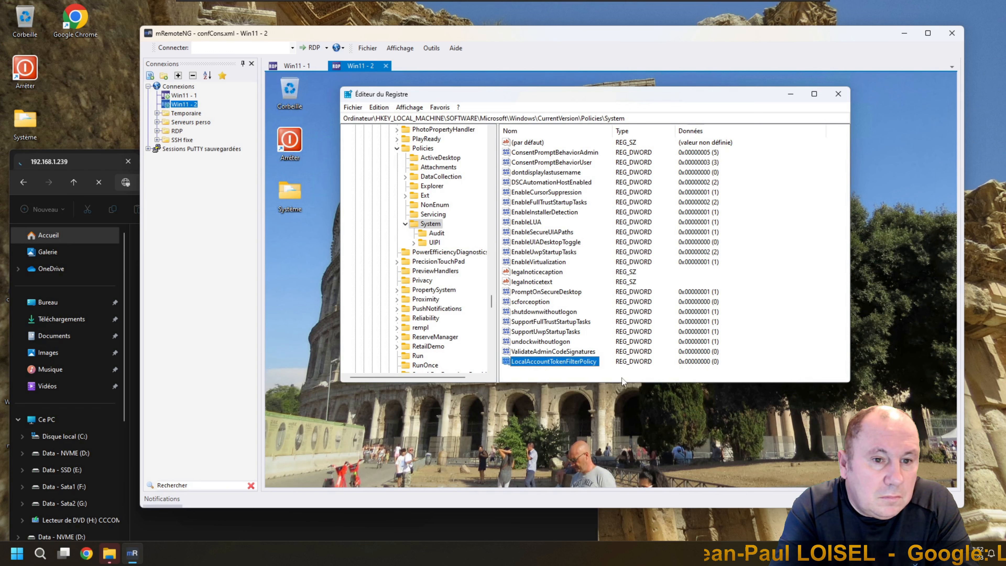
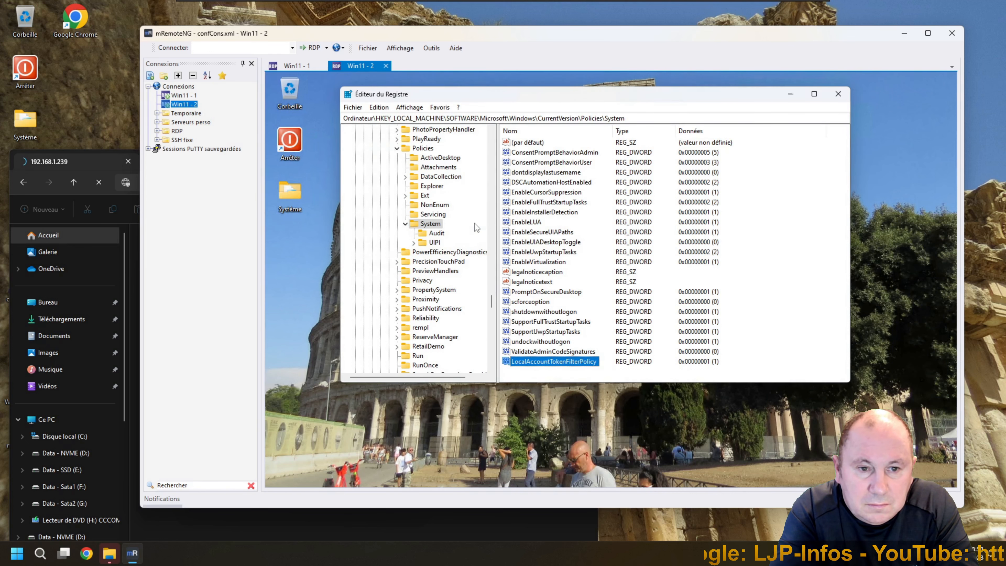
Close the Win11 - 2 tab and reconnect to Win11 - 2 from mRemoteNG
left_click(838, 94)
double_click(290, 140)
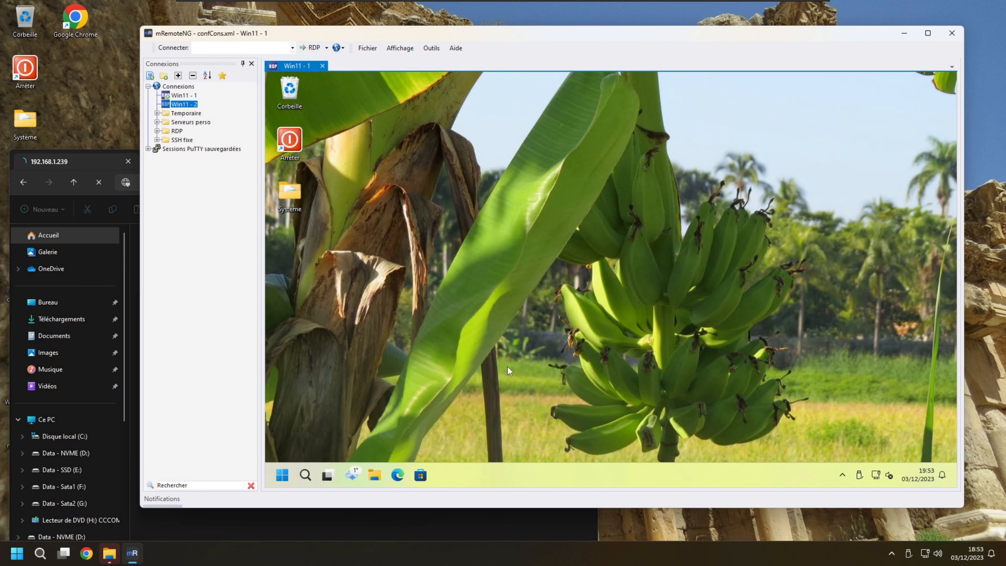
double_click(184, 104)
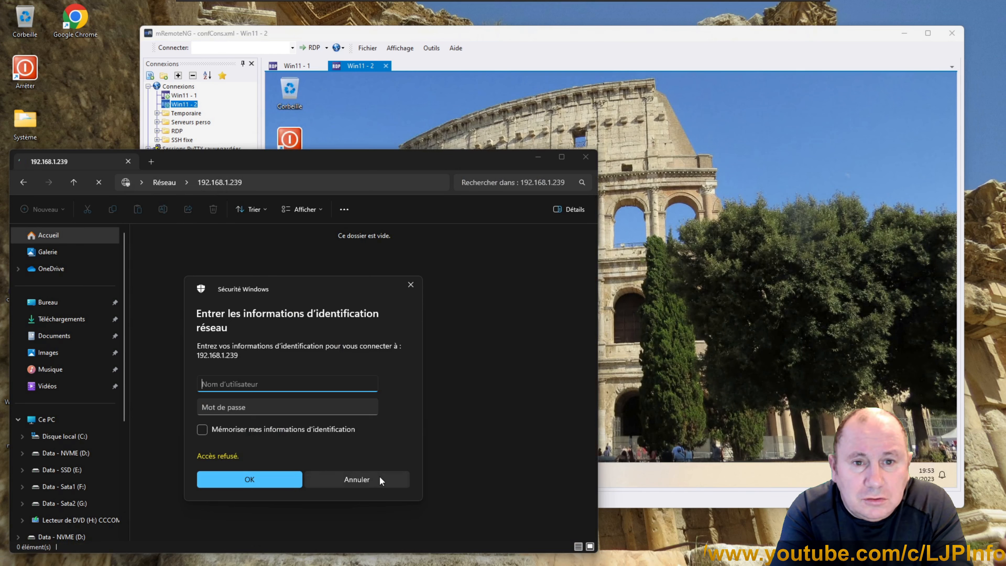
Dismiss the credentials prompt and open the \\192.168.1.239\c$ share in File Explorer
left_click(378, 476)
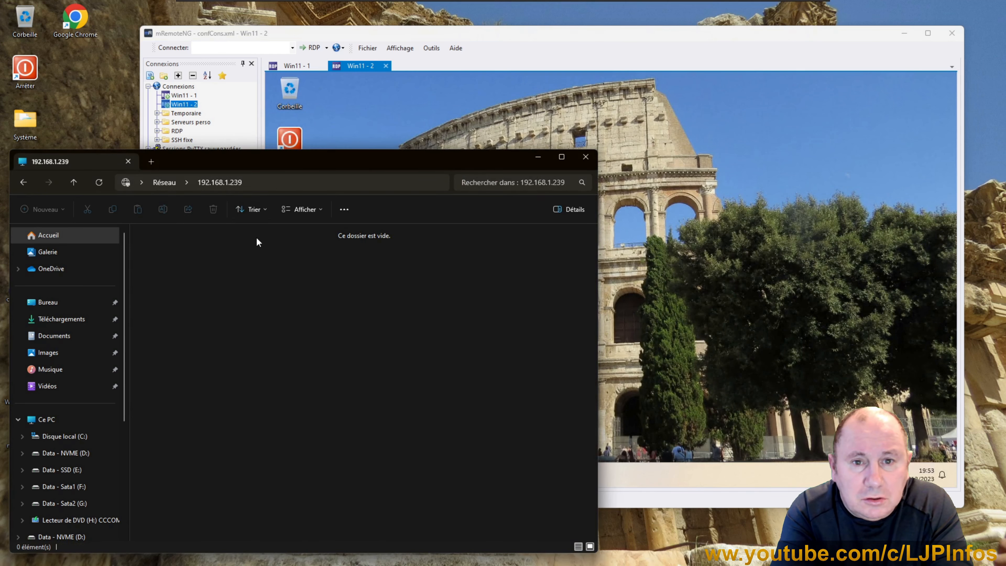
left_click(279, 182)
left_click(280, 182)
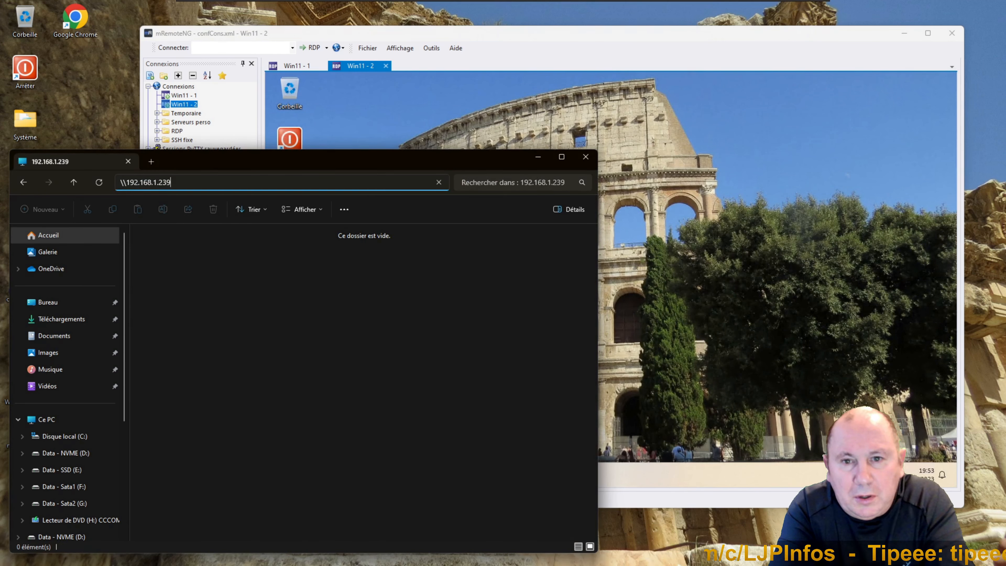
left_click_drag(308, 161, 377, 126)
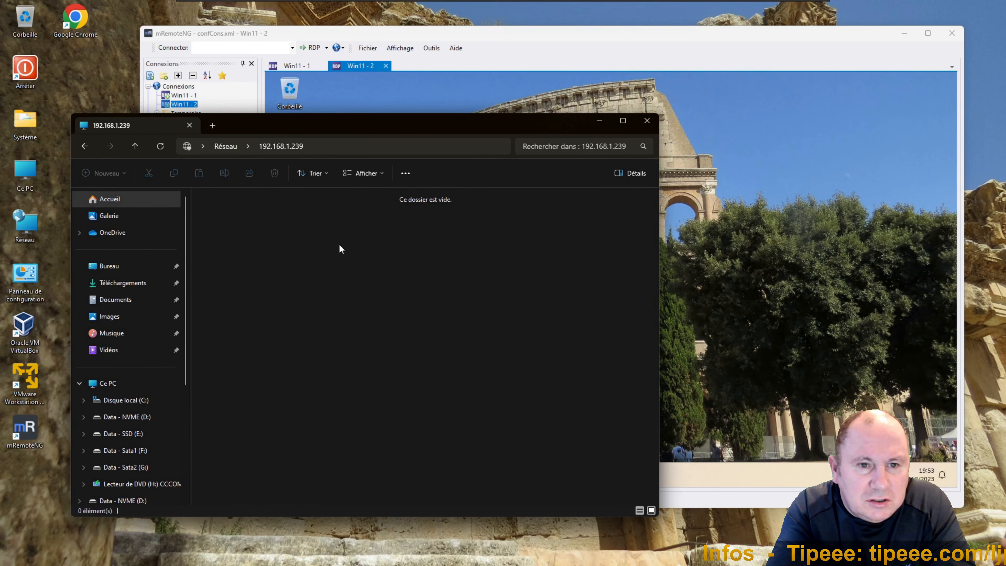
left_click(323, 147)
type("\\\\192.168.1.239\\")
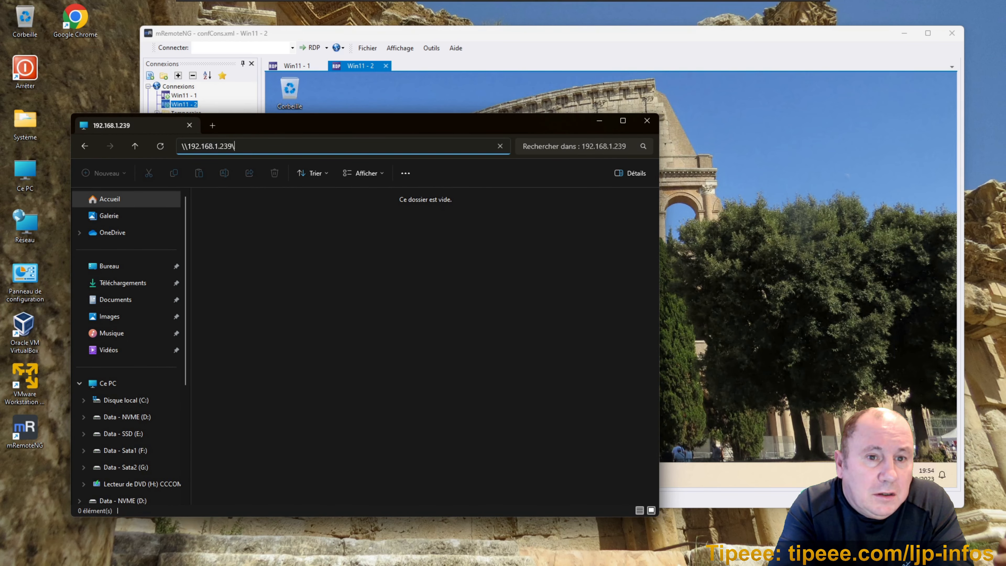
type("c$")
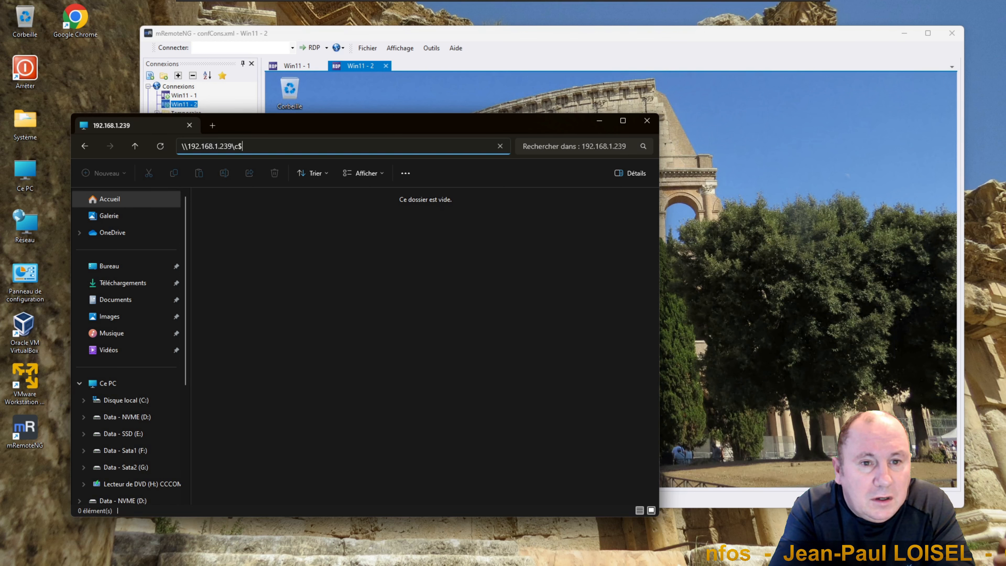
key("Return")
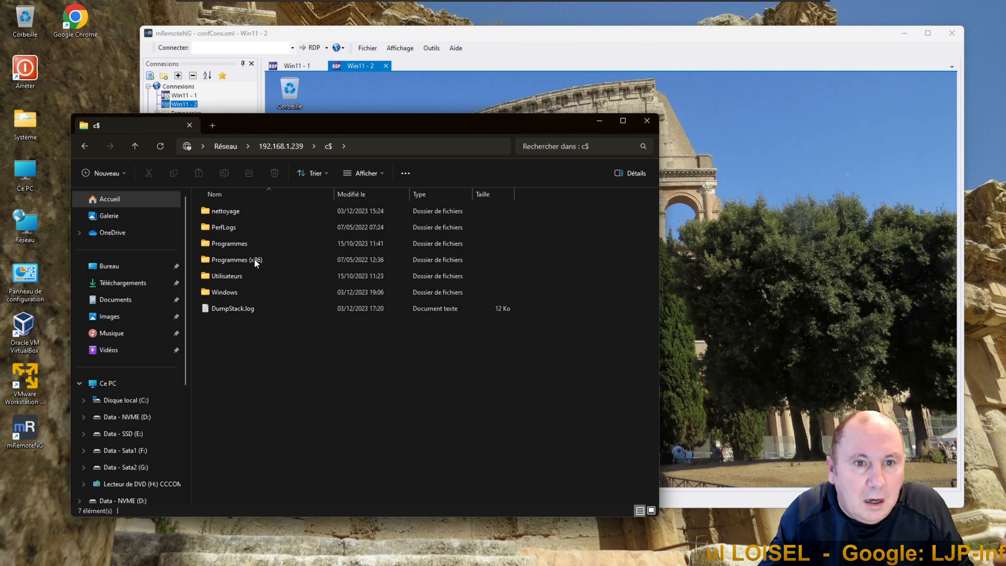
Browse through Utilisateurs and the user's profile into the remote Bureau folder
double_click(234, 274)
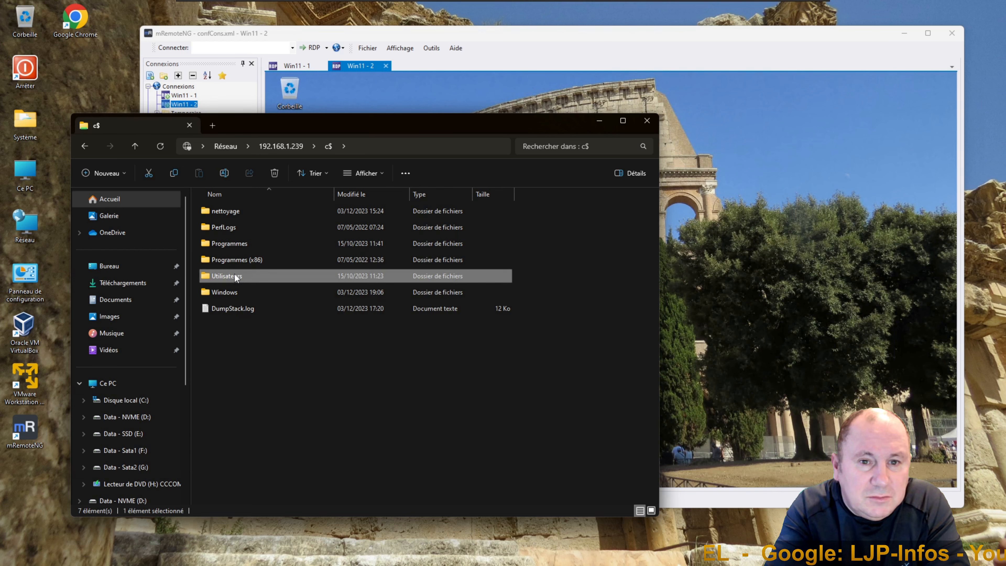
double_click(229, 213)
left_click_drag(318, 134, 701, 134)
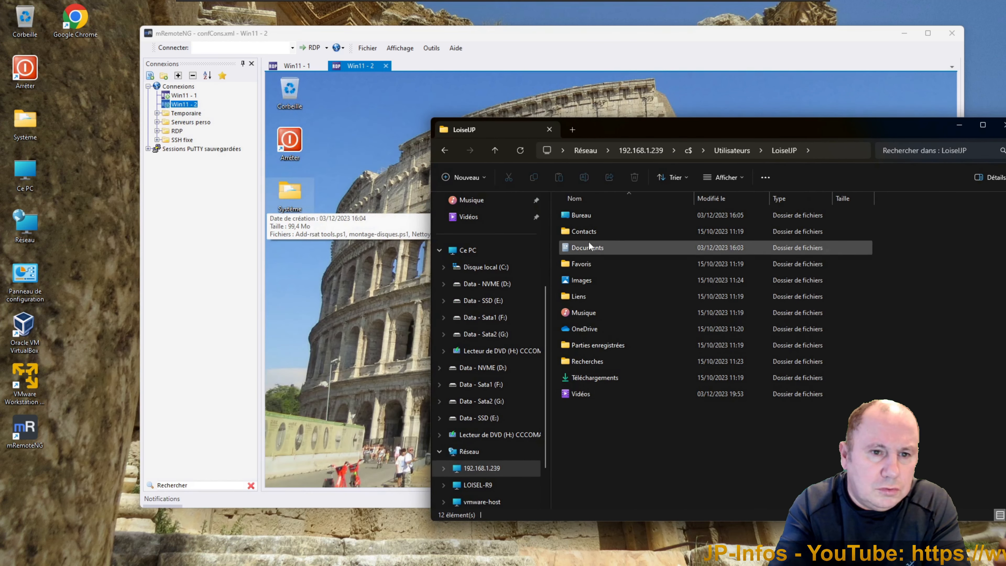
left_click(583, 217)
double_click(583, 217)
Create a test Nouveau dossier in Bureau, check it on the remote desktop, then delete it
right_click(598, 268)
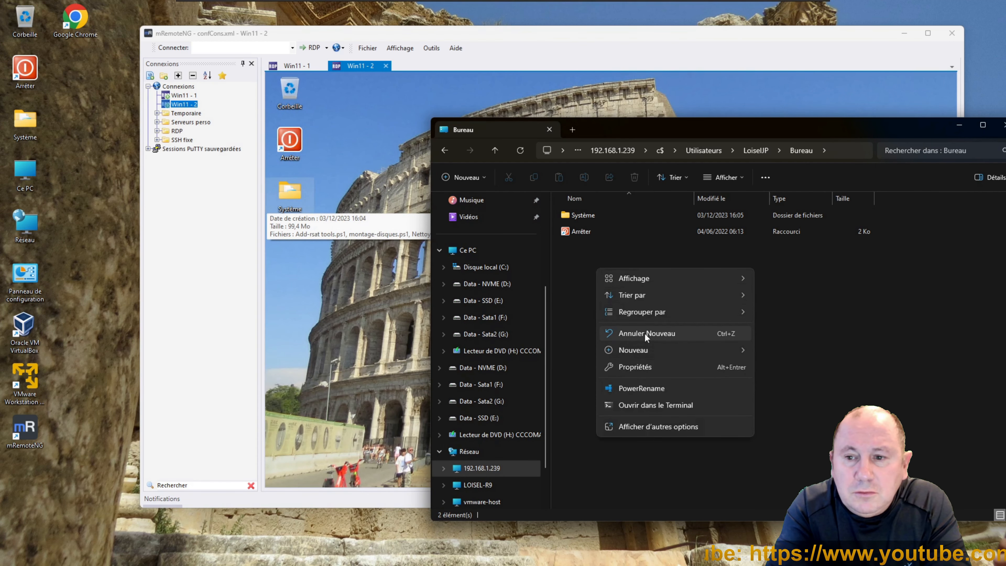
mouse_move(641, 351)
left_click(792, 351)
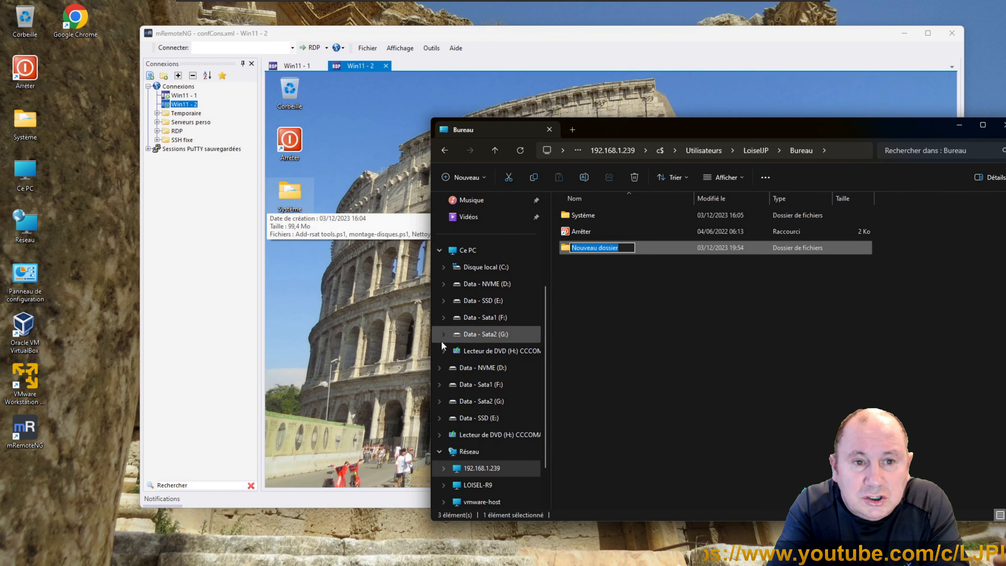
left_click(578, 349)
left_click(302, 273)
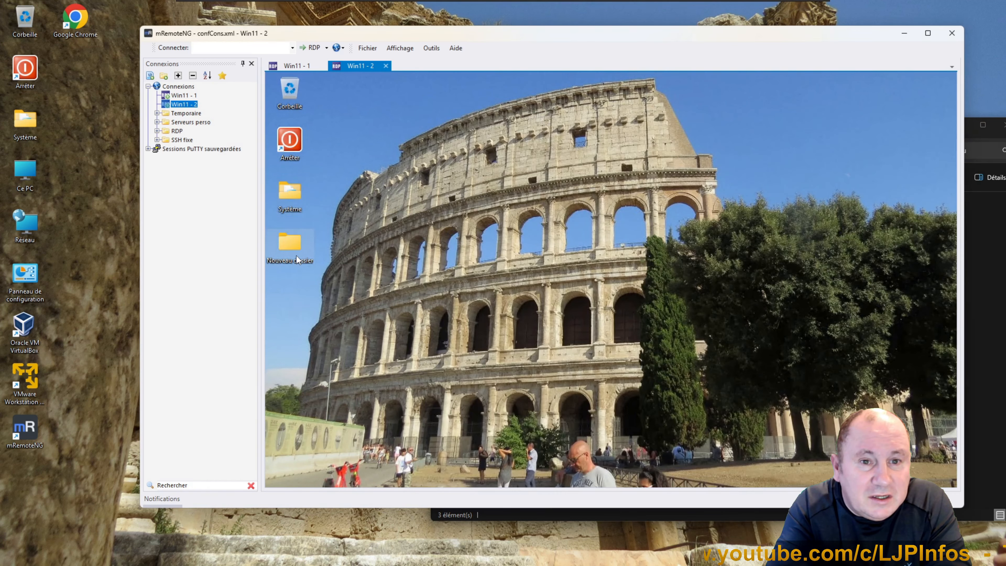
left_click(970, 268)
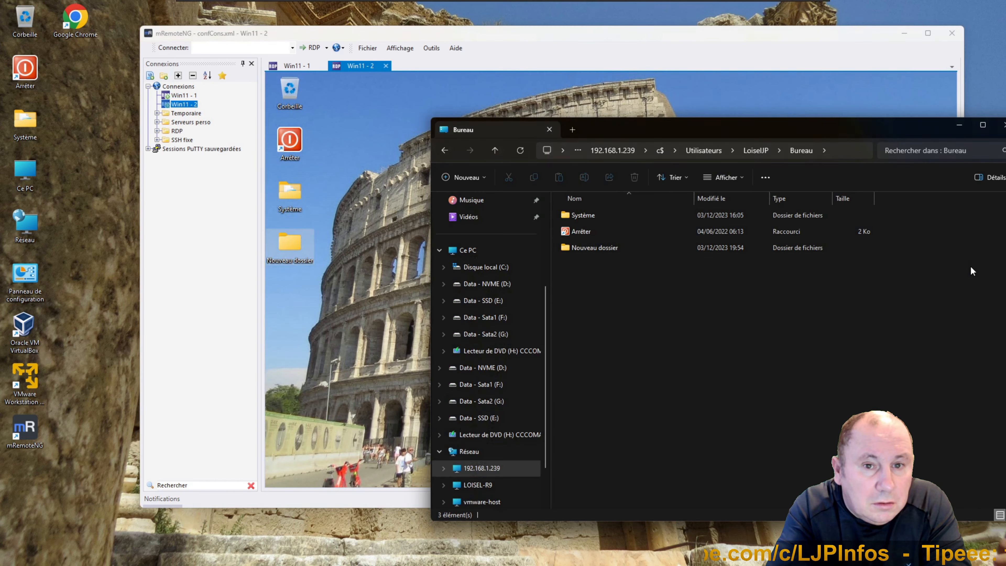
left_click(305, 244)
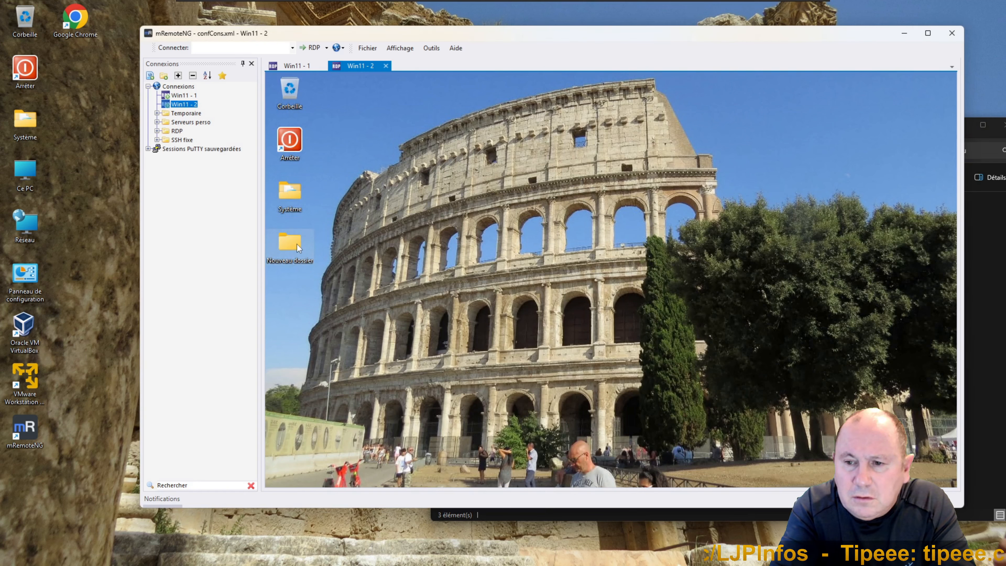
key("Delete")
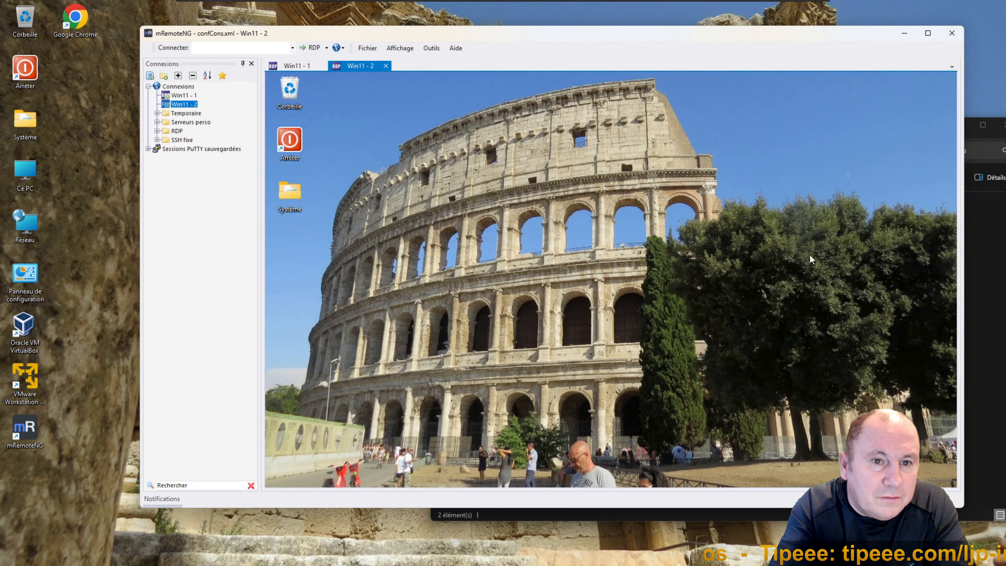
left_click(969, 265)
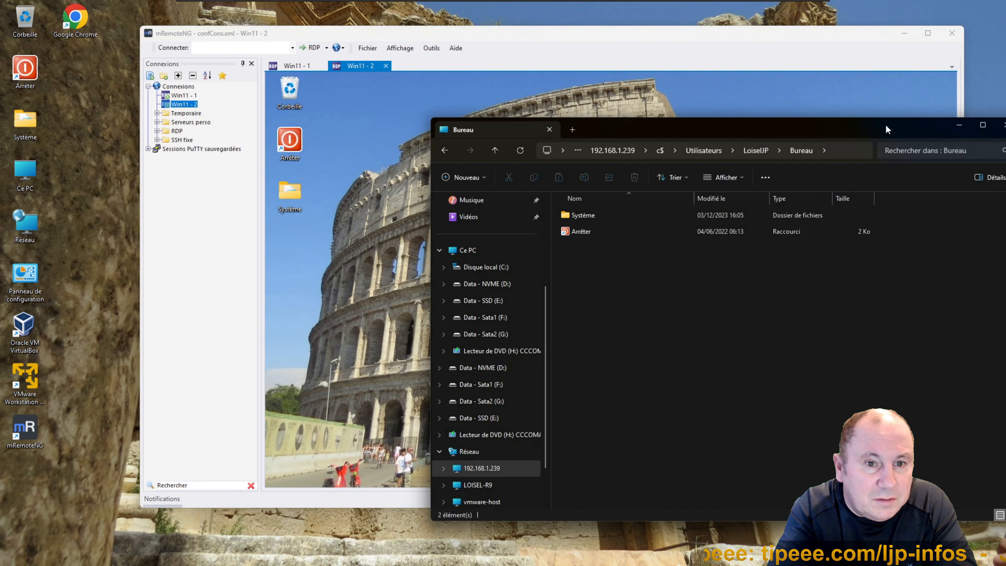
left_click_drag(886, 128, 493, 152)
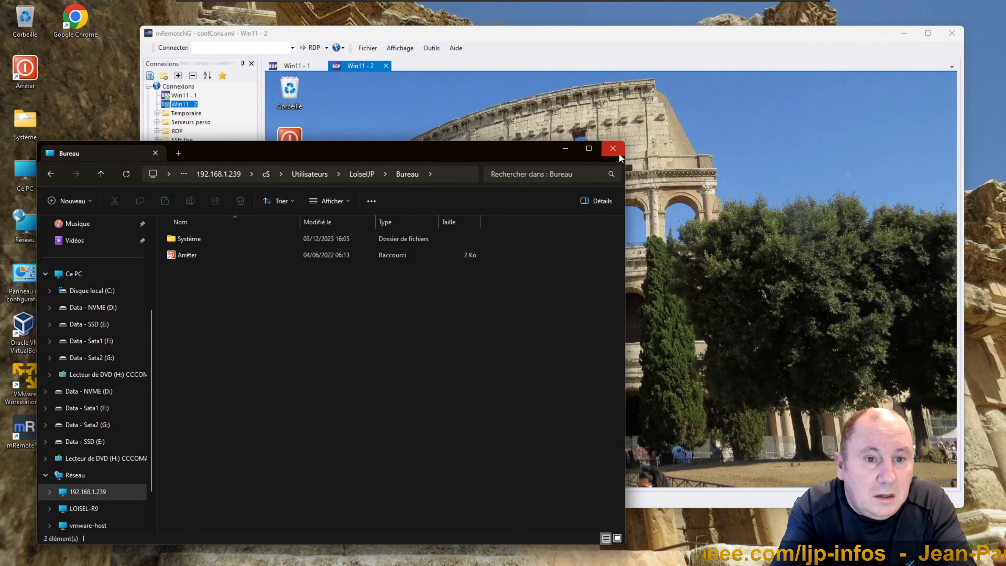
Close Explorer and export the Policies\System key to the remote desktop as partage_adm.reg
left_click(613, 149)
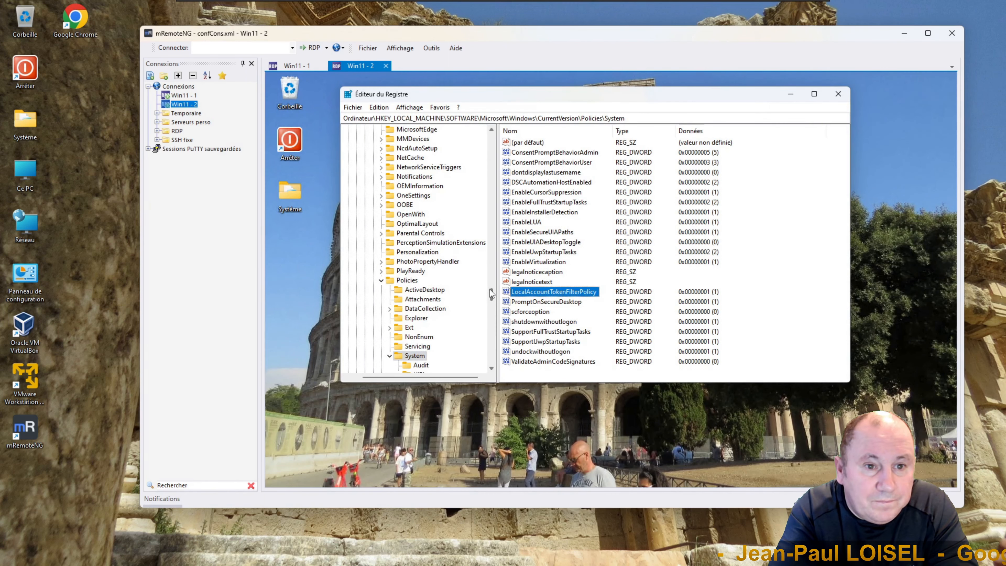
left_click_drag(490, 290, 490, 293)
right_click(420, 319)
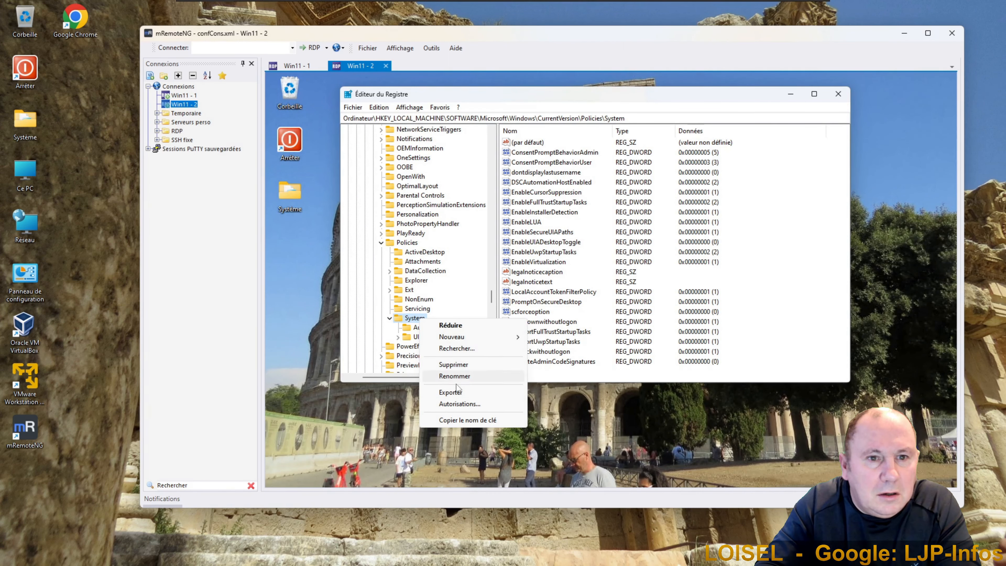
left_click(453, 392)
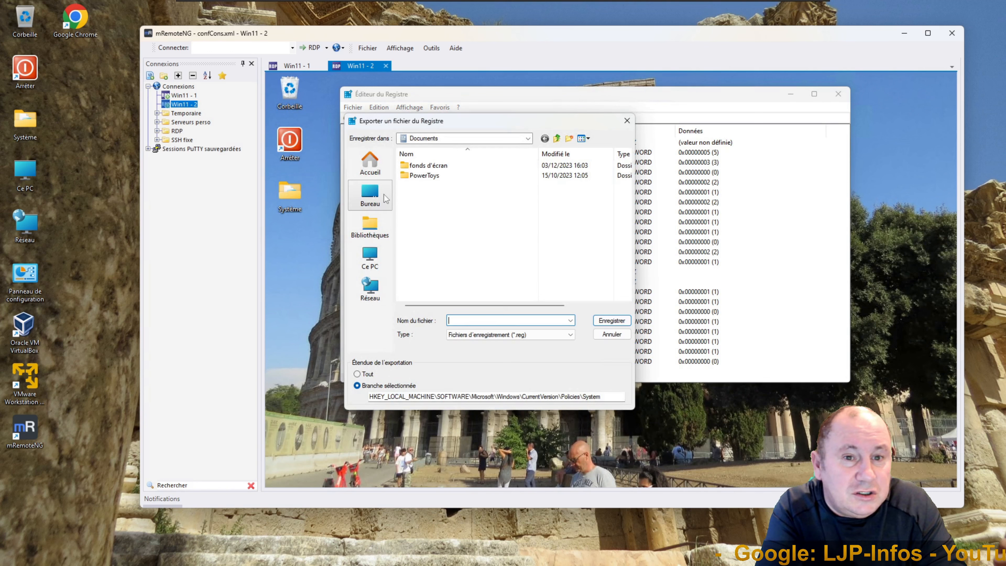
left_click(370, 194)
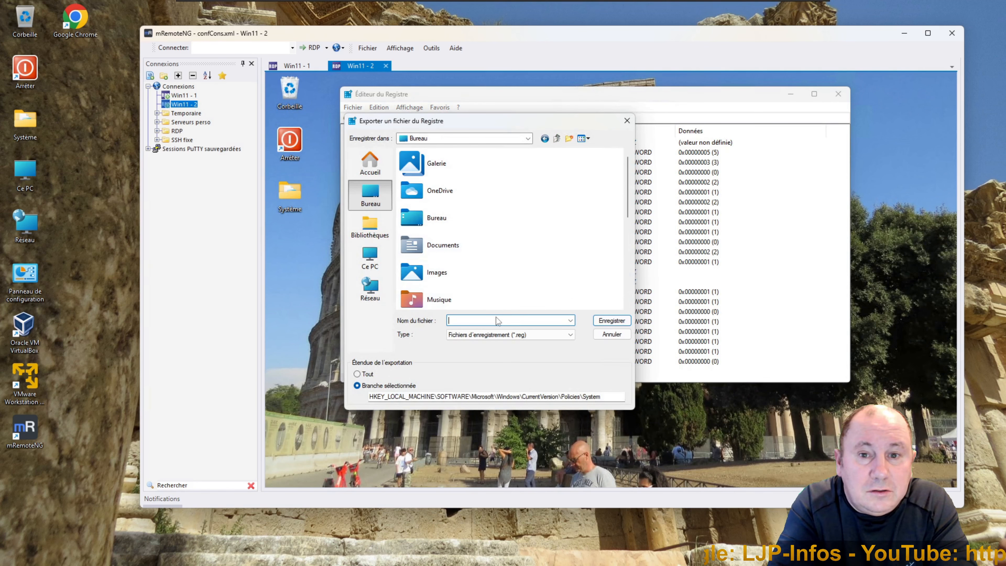
type("partage_ad")
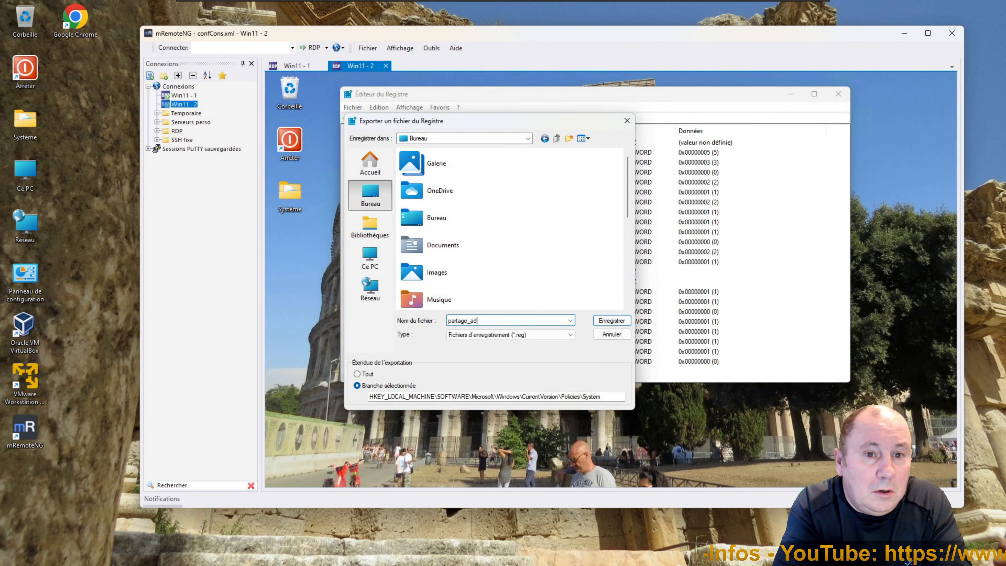
type("m")
key("Return")
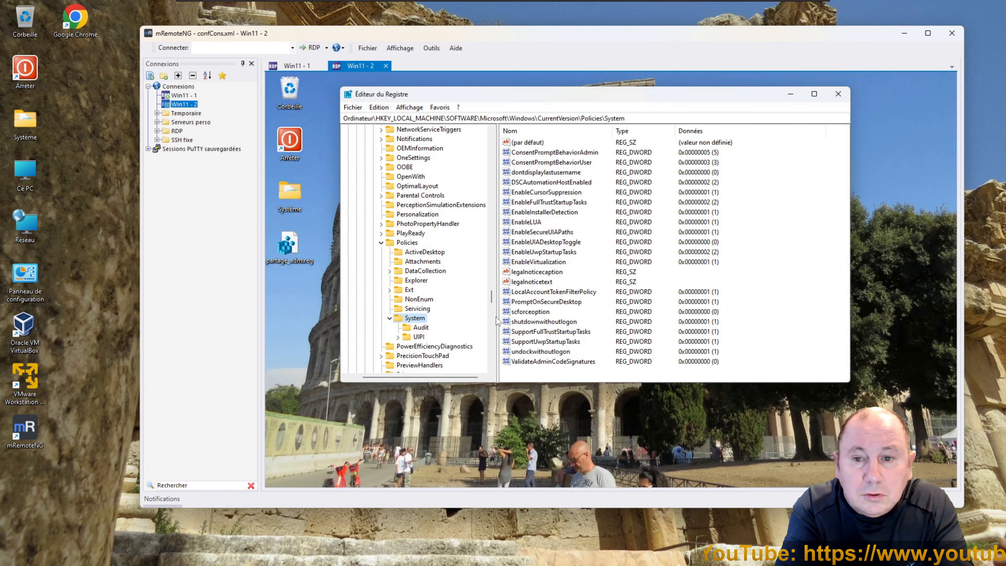
Minimise Registry Editor and open partage_adm.reg in Notepad
left_click(791, 94)
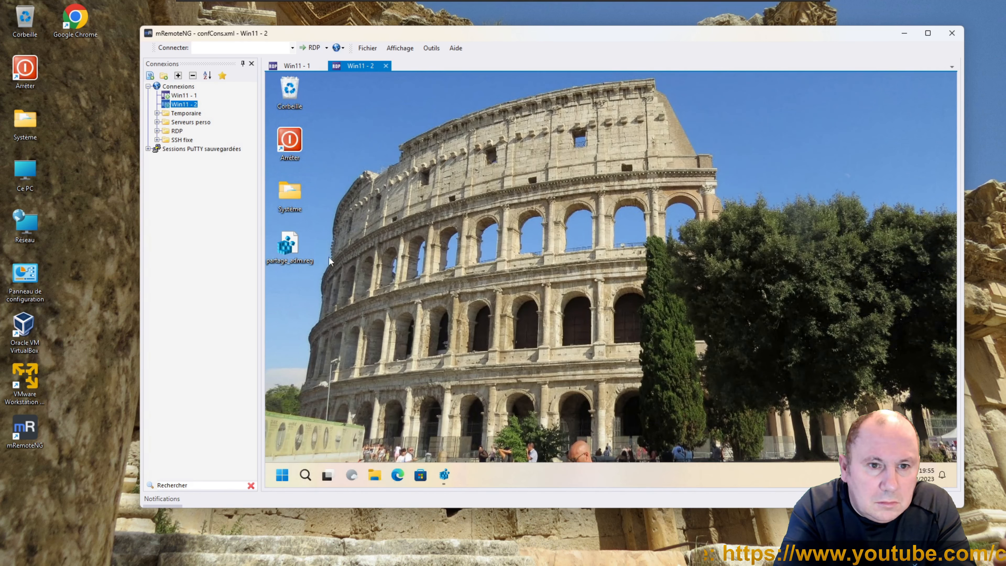
right_click(296, 245)
mouse_move(339, 297)
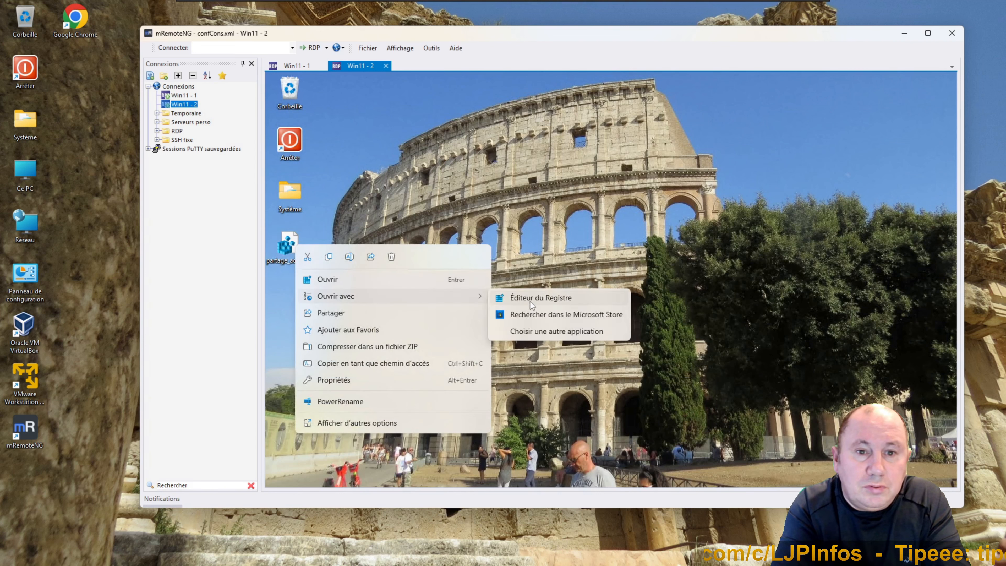
left_click(542, 330)
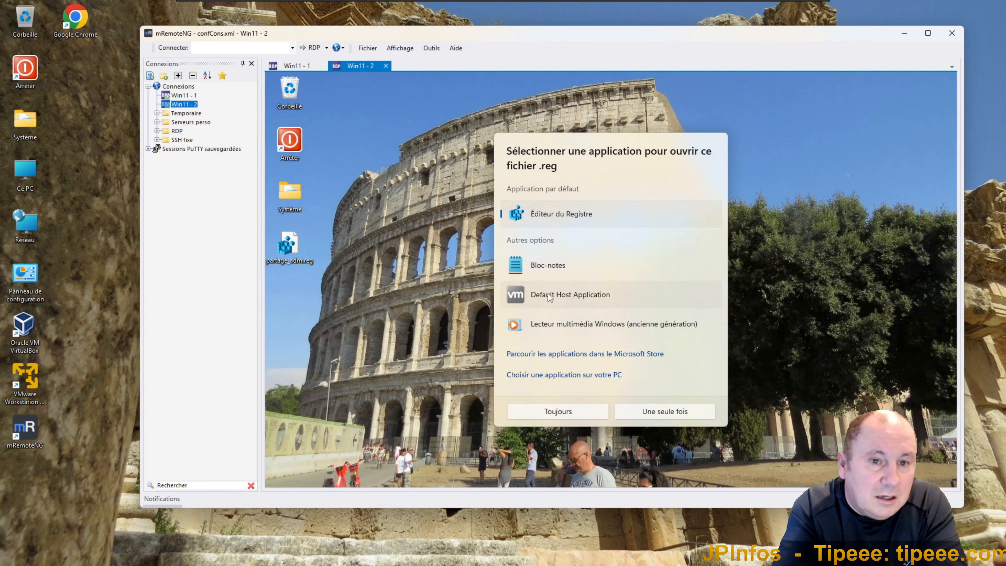
double_click(549, 266)
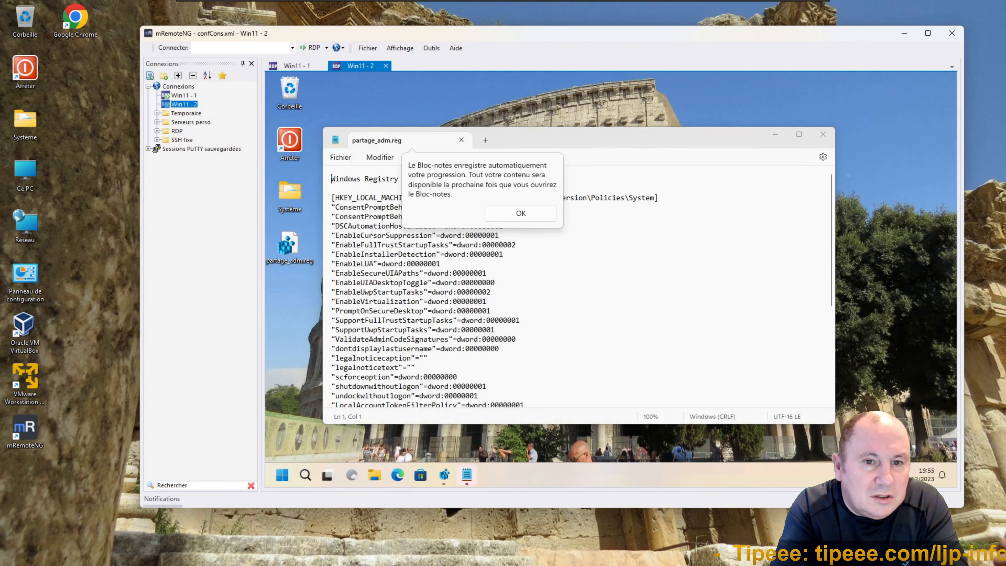
Delete the other value lines and extra keys, keeping only LocalAccountTokenFilterPolicy=dword:00000001
left_click(659, 198)
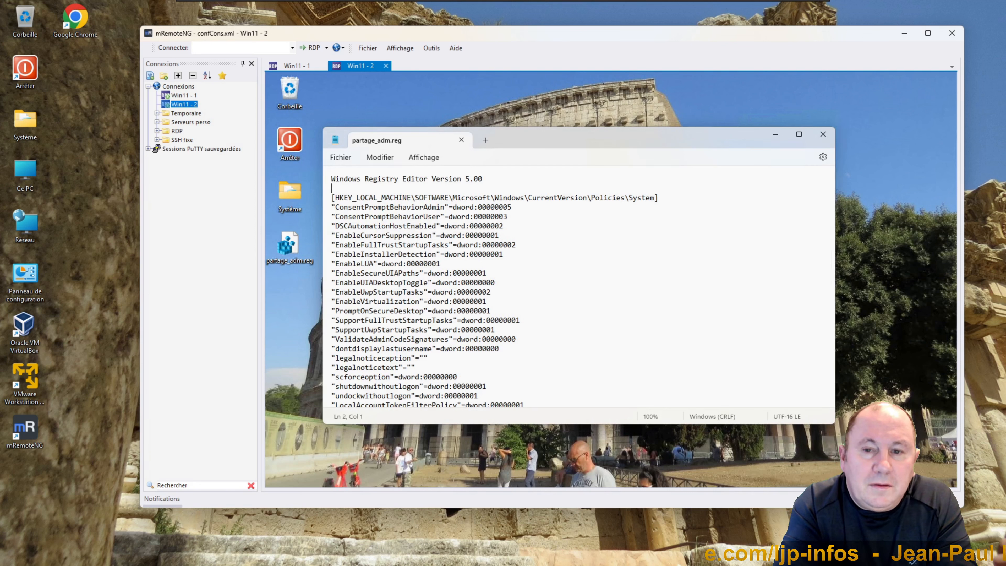
key("Right")
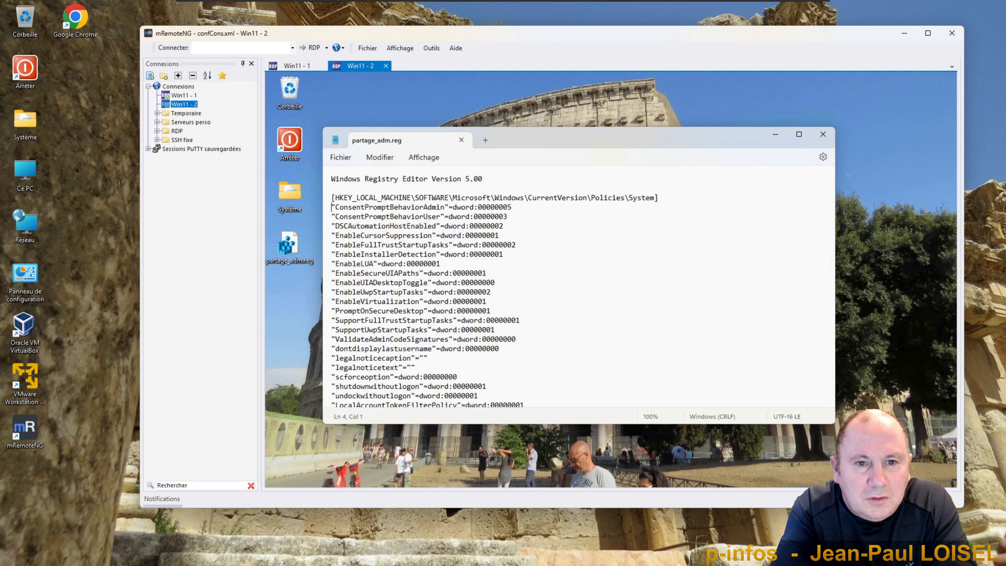
key("shift+Down")
key("shift+Down")
key("shift+Down")
key("shift+Down")
key("shift+Down")
key("shift+Down")
key("shift+Down")
key("shift+Down")
key("shift+Down")
key("shift+Down")
key("shift+Down")
key("shift+Down")
key("shift+Down")
key("shift+Down")
key("shift+Down")
key("shift+Down")
key("shift+Down")
key("shift+Down")
key("shift+Down")
key("shift+Down")
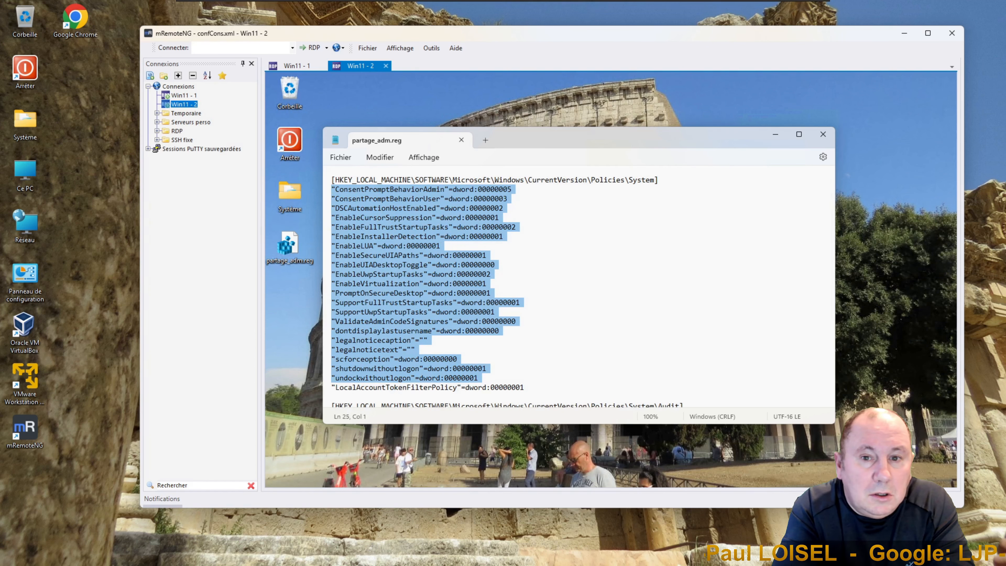
key("Delete")
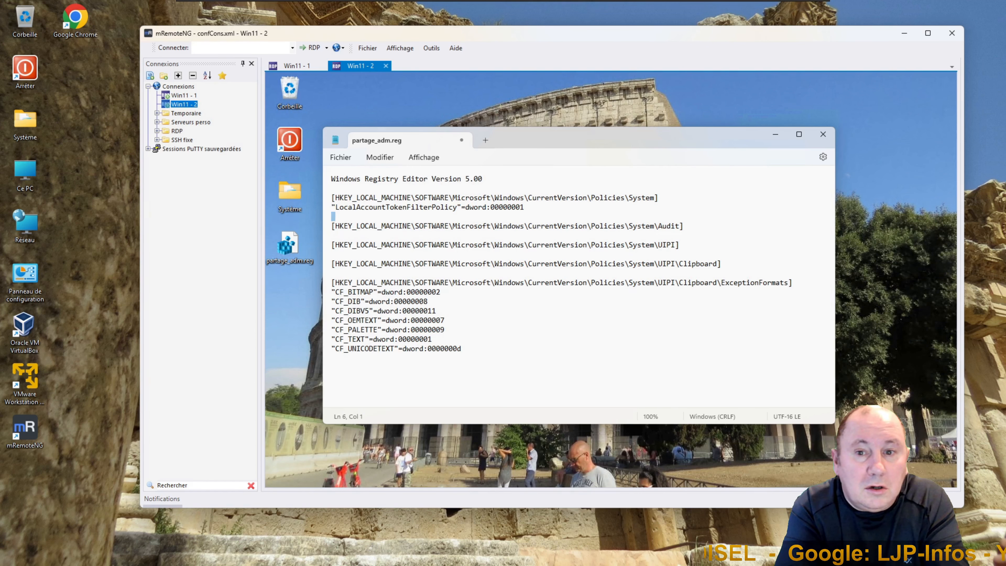
key("shift+Down")
key("shift+Down")
key("shift+Down")
key("shift+Down")
key("shift+Down")
key("shift+Down")
key("shift+Down")
key("shift+Down")
key("shift+Down")
key("shift+Down")
key("shift+Down")
key("shift+Down")
key("shift+Down")
key("shift+Down")
key("shift+Down")
key("Delete")
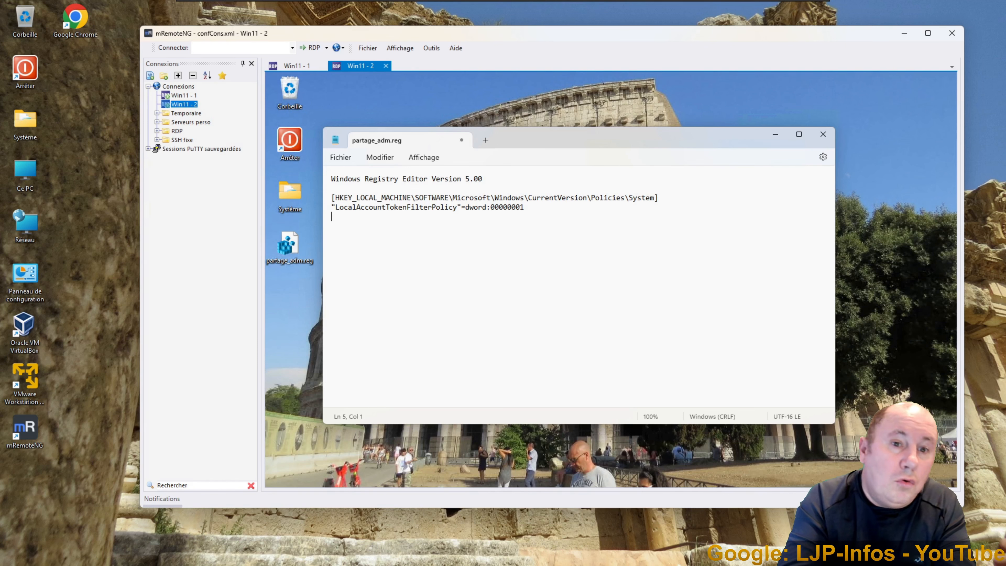
key("Up")
key("Up")
key("Down")
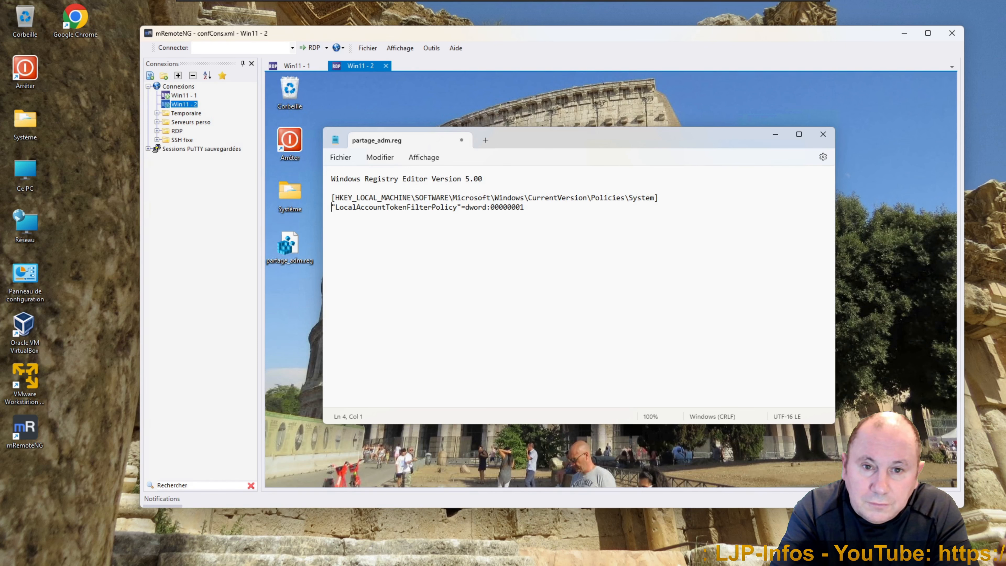
key("Up")
key("Up")
key("Up")
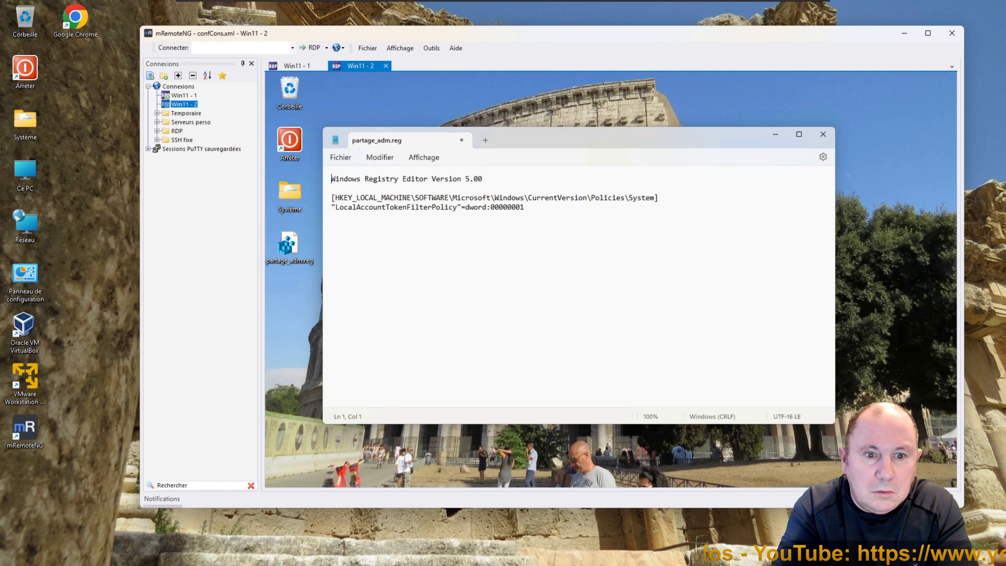
Reopen partage_adm.reg in Bloc-notes, save the trimmed content, and close Notepad
left_click(823, 134)
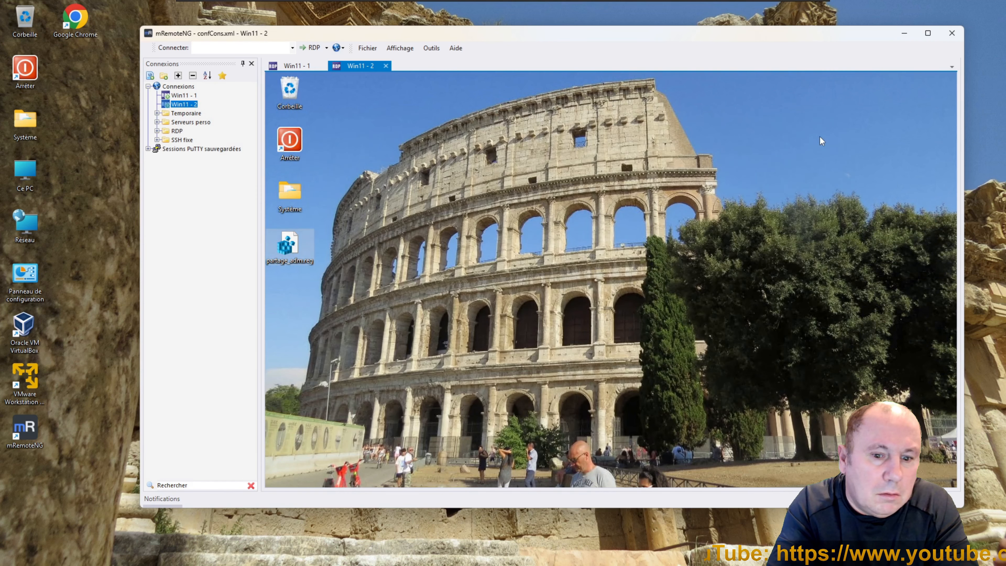
right_click(296, 251)
mouse_move(339, 296)
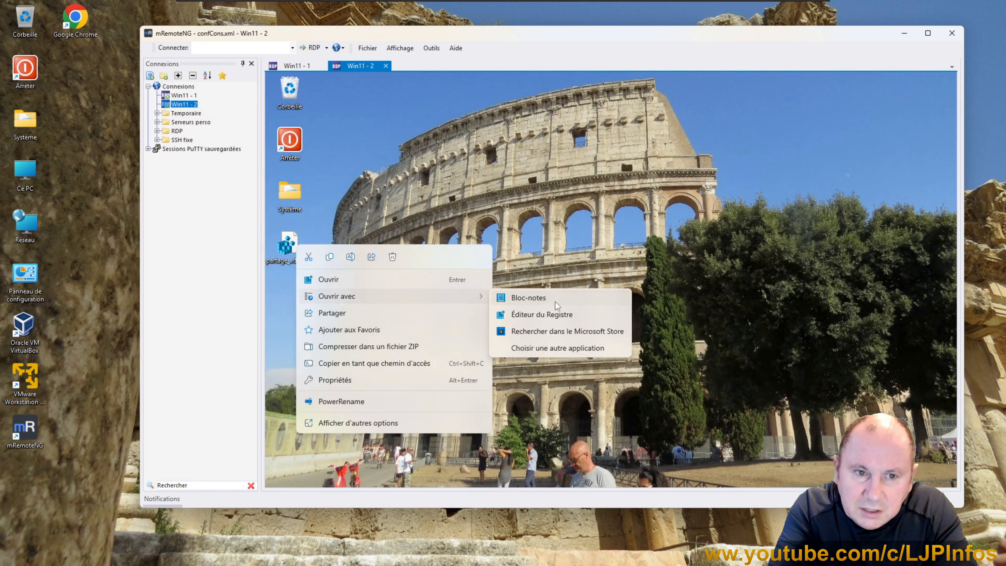
left_click(528, 297)
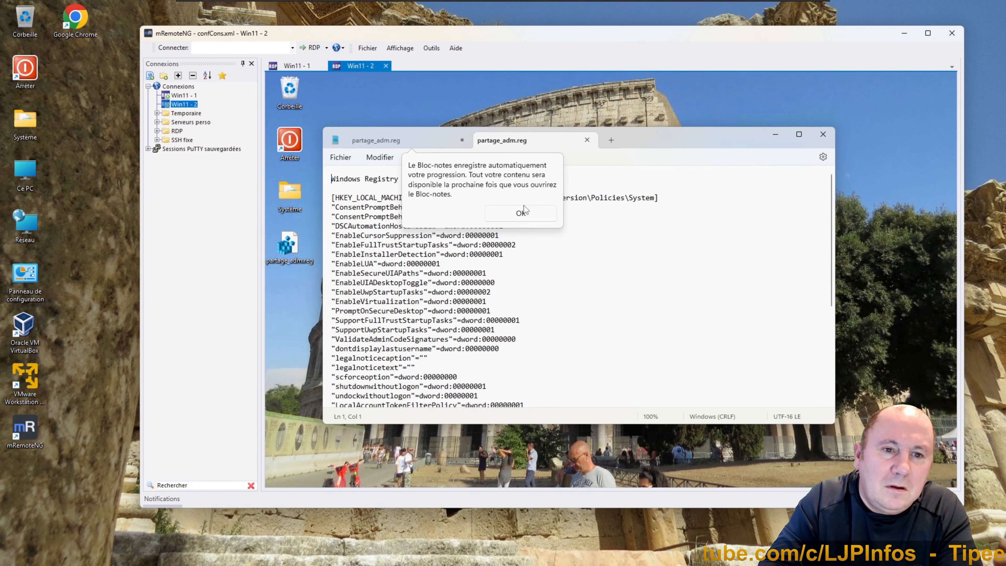
left_click(587, 140)
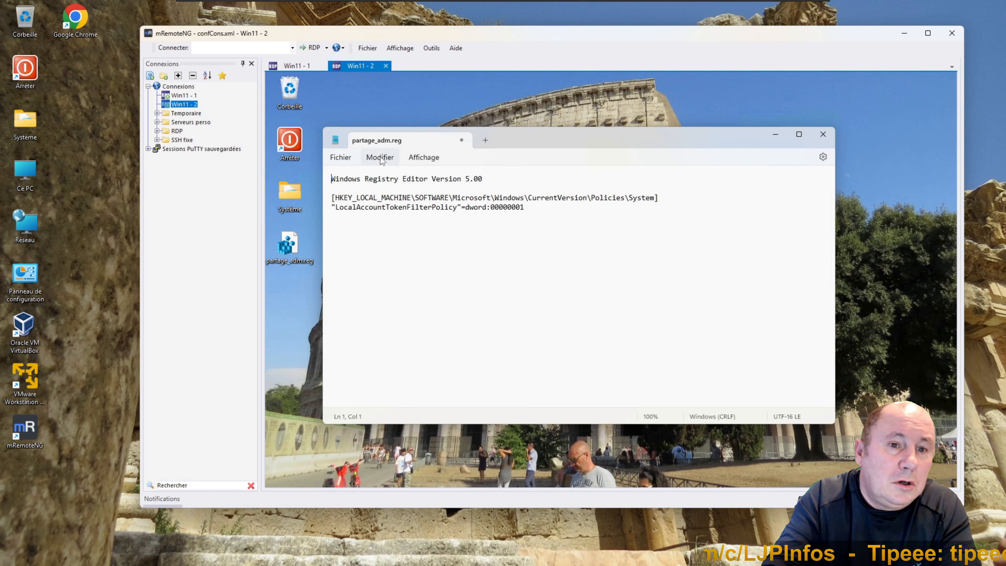
left_click(341, 157)
left_click(361, 228)
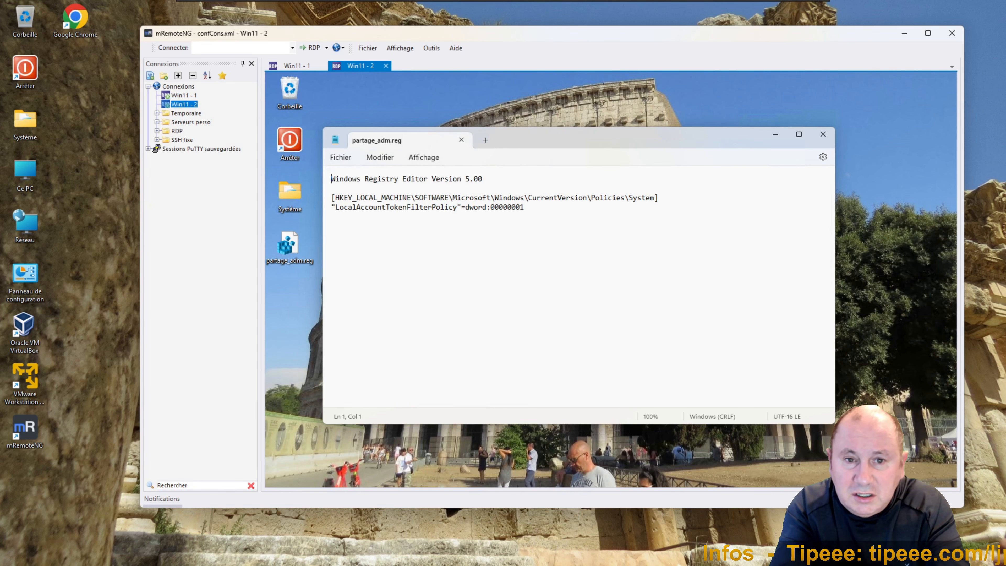
left_click(823, 134)
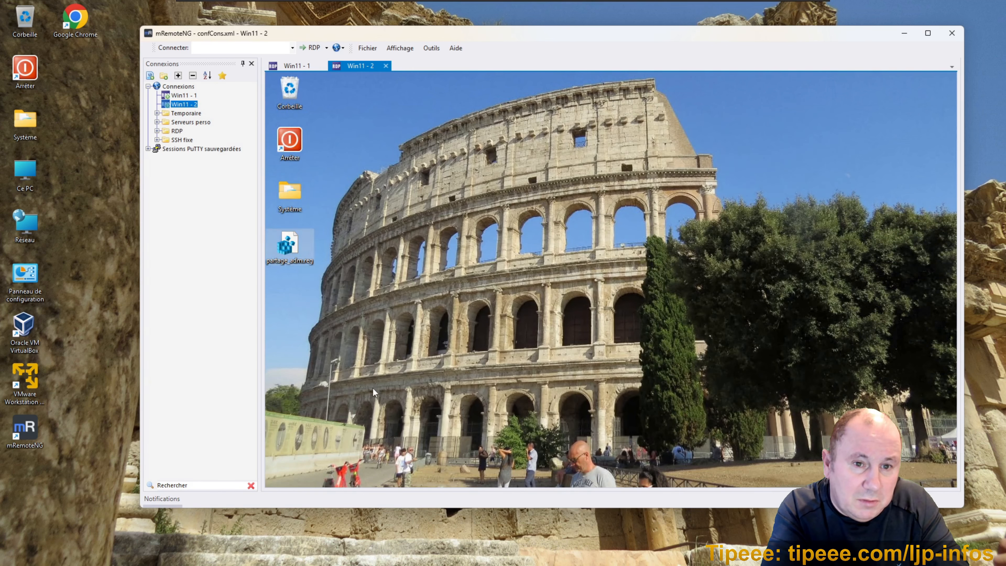
Launch regedit from the Exécuter box with administrator rights
mouse_move(285, 493)
right_click(281, 476)
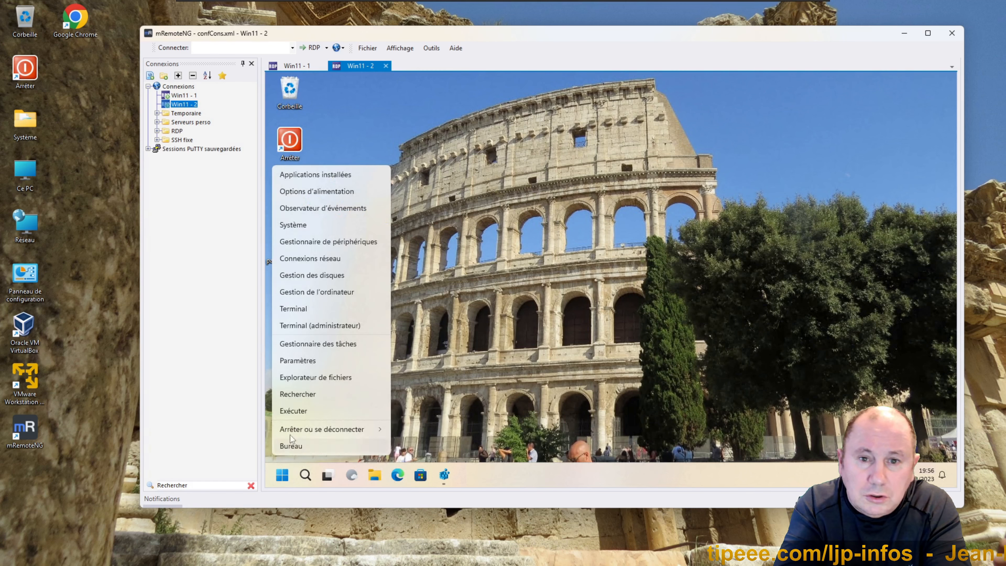
left_click(298, 412)
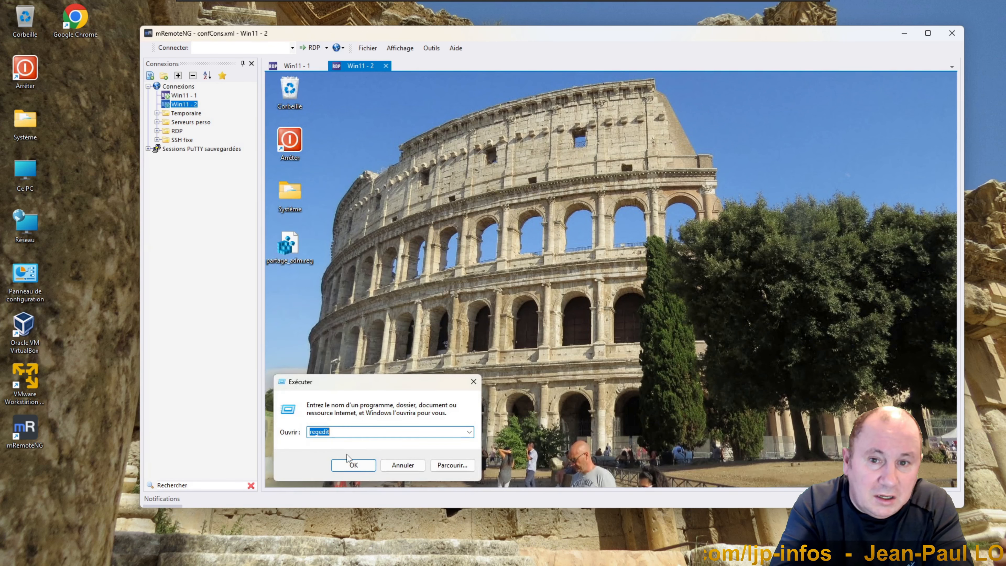
left_click(354, 465)
left_click(587, 353)
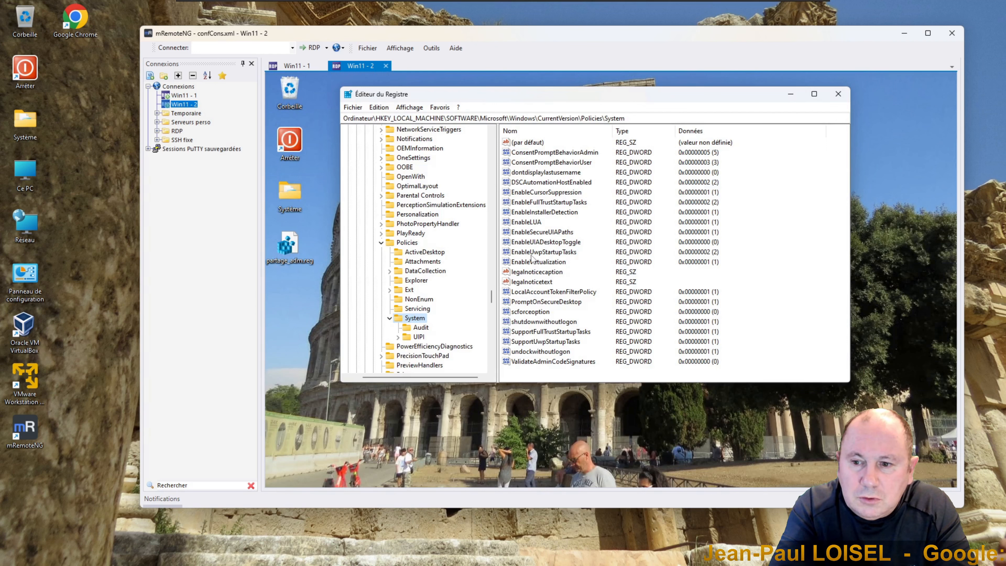
Delete the LocalAccountTokenFilterPolicy value from Policies\System
left_click(543, 293)
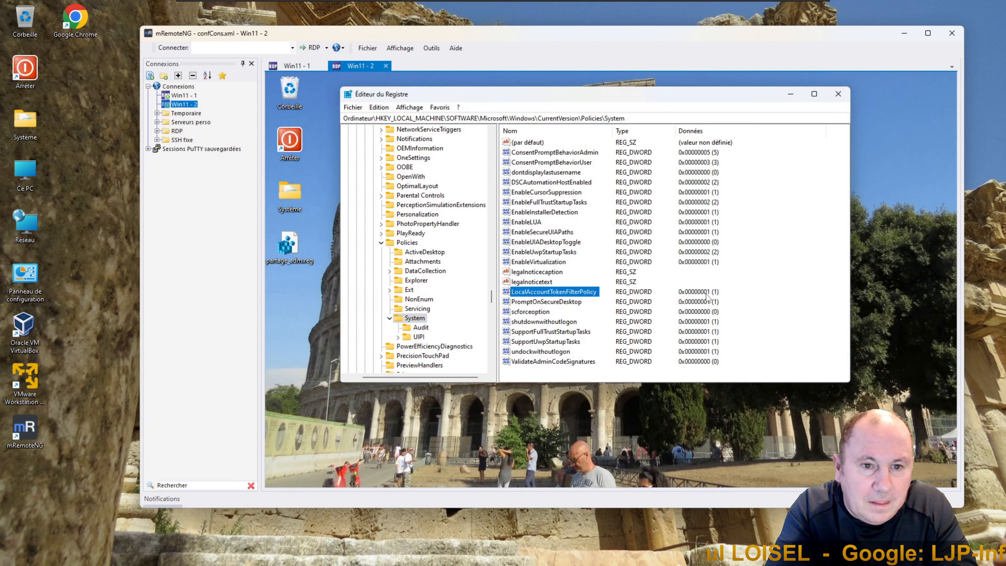
right_click(564, 293)
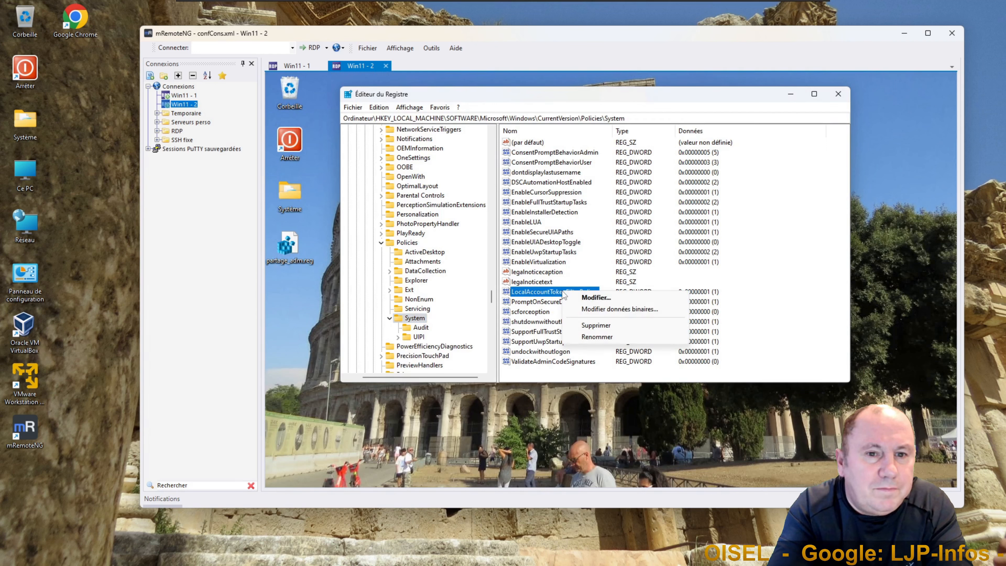
left_click(596, 326)
left_click(688, 287)
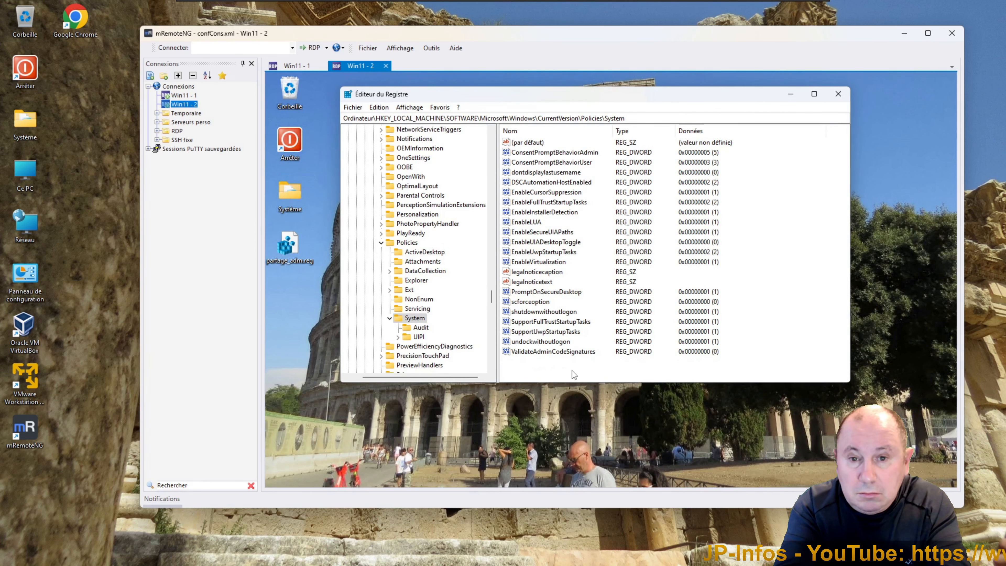
Import partage_adm.reg, confirming the UAC and merge prompts, then close Registry Editor
double_click(291, 253)
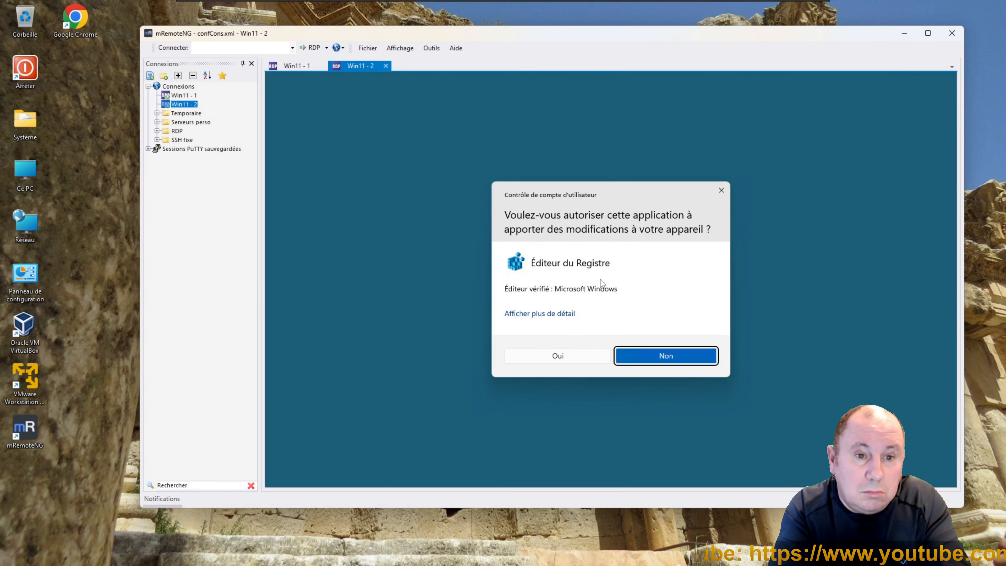
left_click(558, 356)
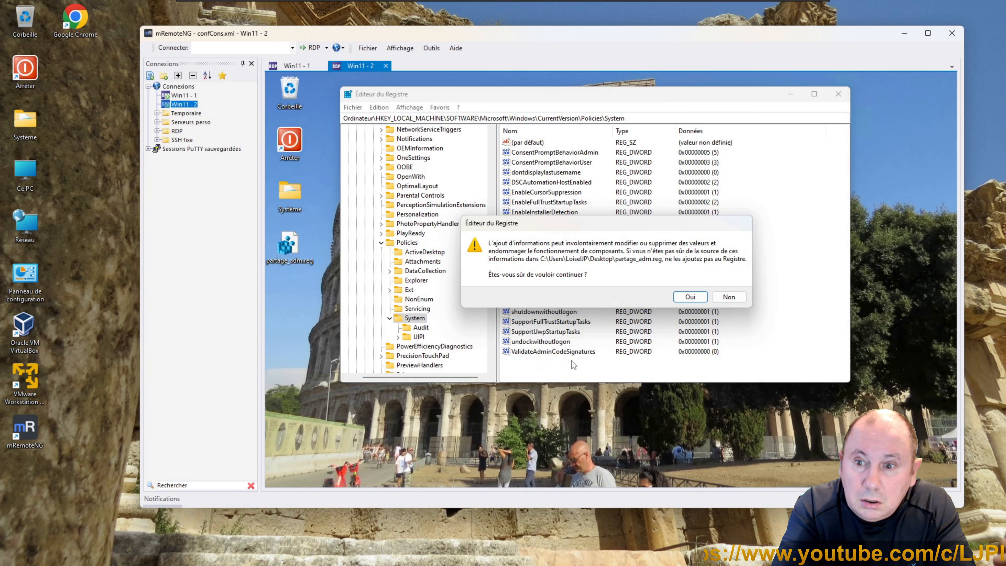
left_click(693, 297)
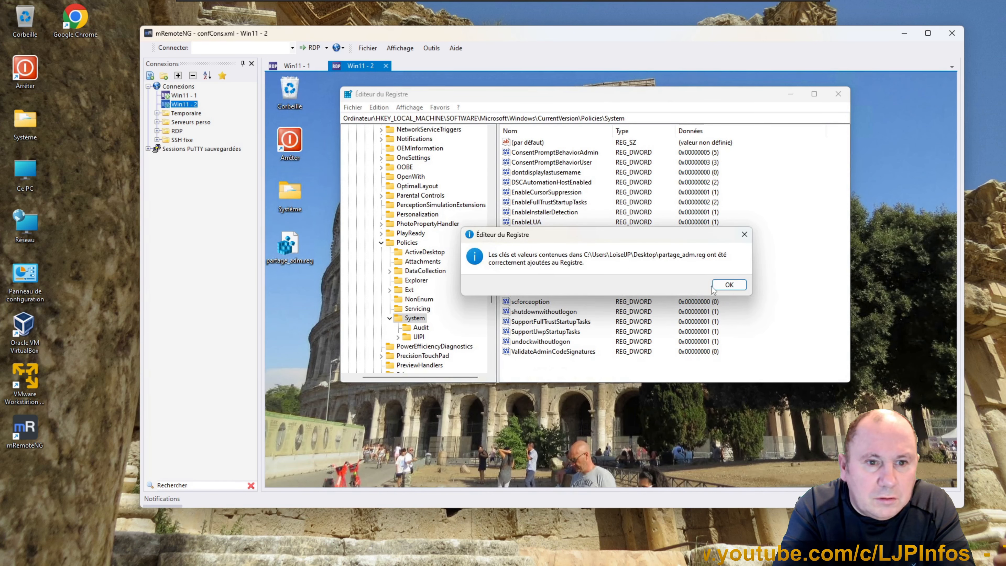
left_click(723, 285)
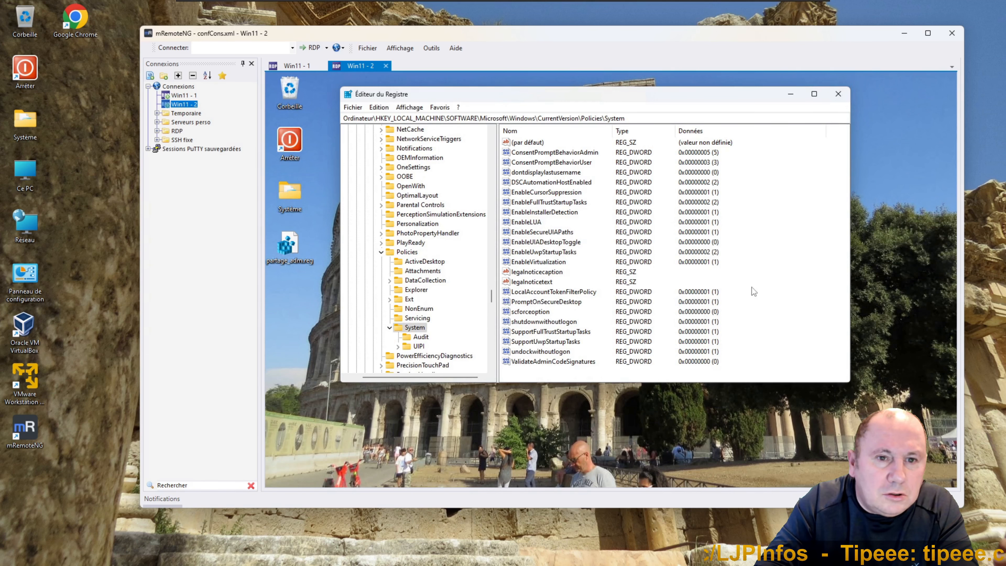
left_click(838, 94)
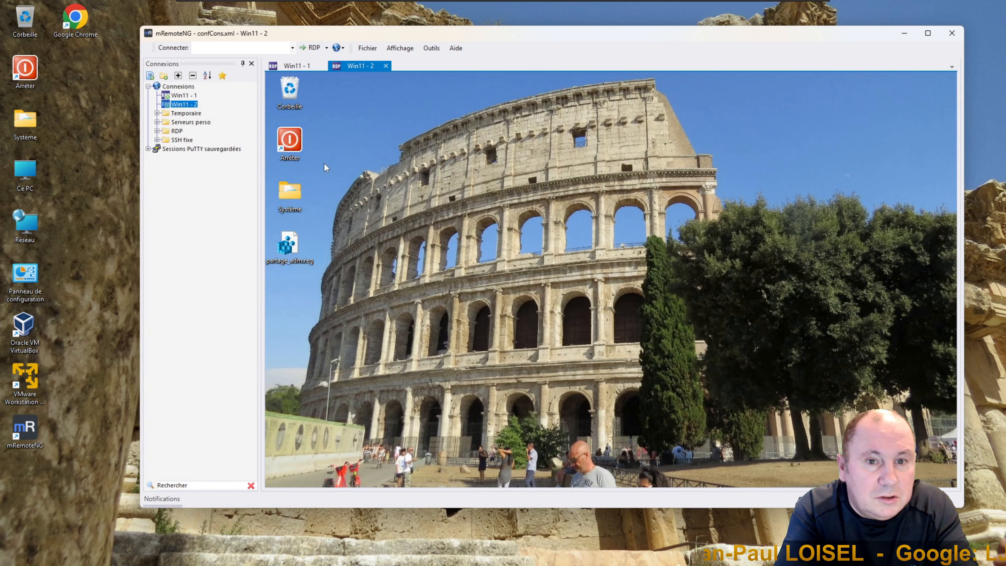
Shut down Win11 - 2 and Win11 - 1 with their Arrêter shortcuts, then close mRemoteNG
double_click(285, 139)
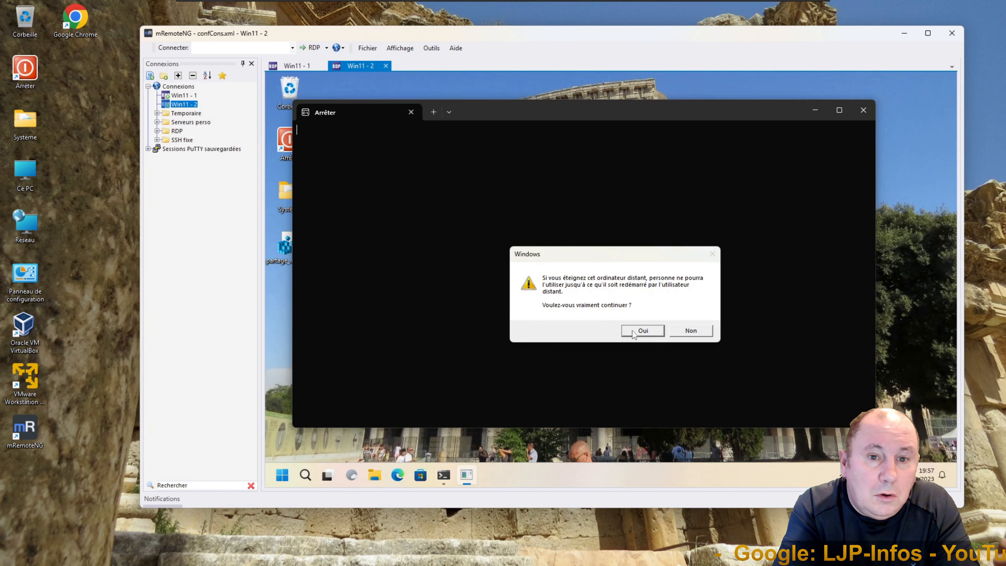
left_click(634, 332)
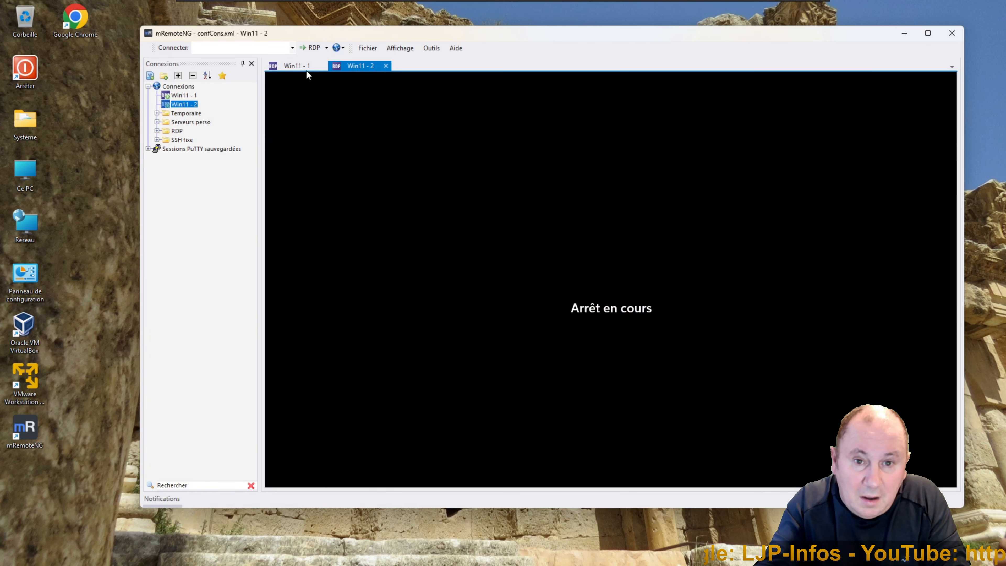
left_click(297, 66)
double_click(298, 137)
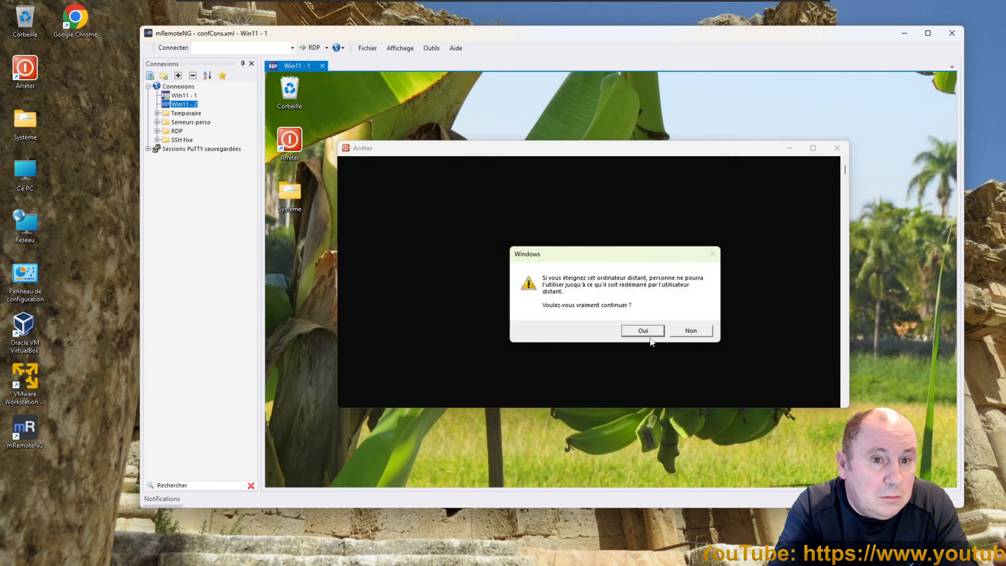
left_click(650, 331)
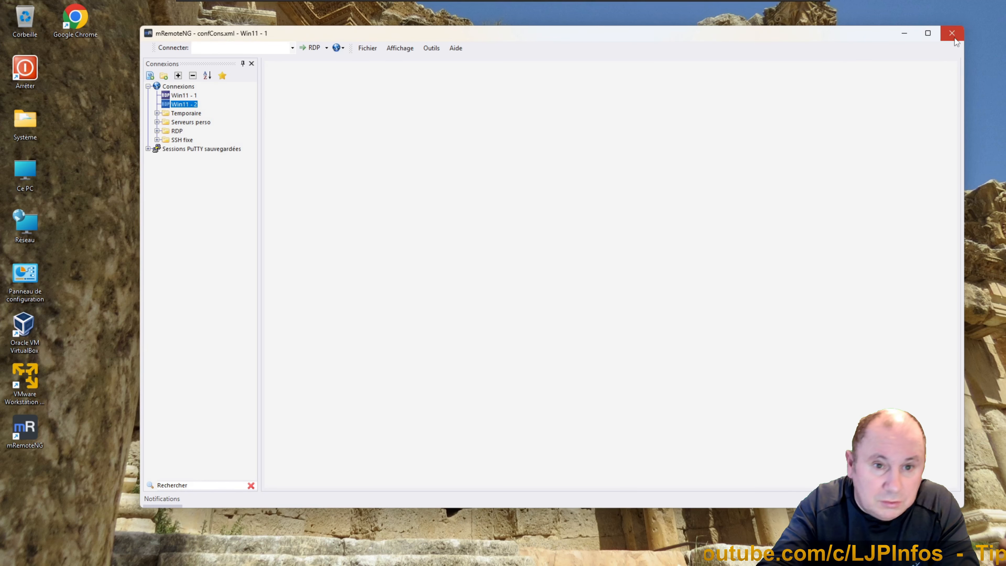
left_click(952, 34)
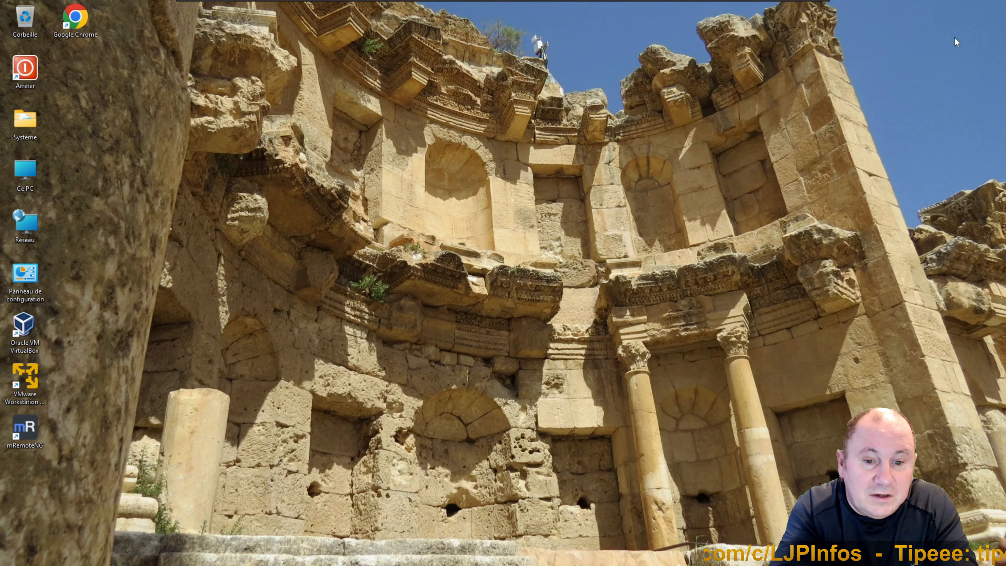